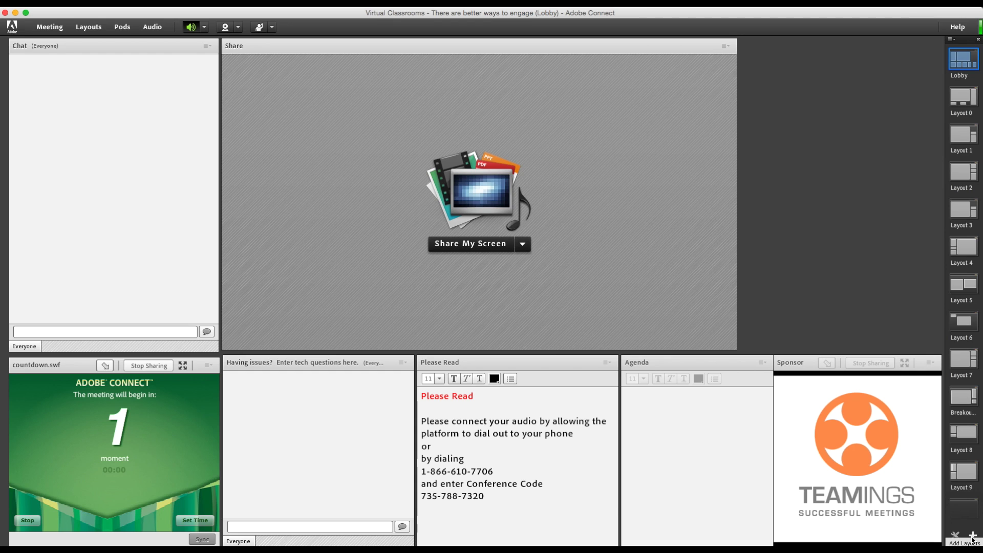
- Create a new blank layout named "Breakout Room Test"
click(972, 537)
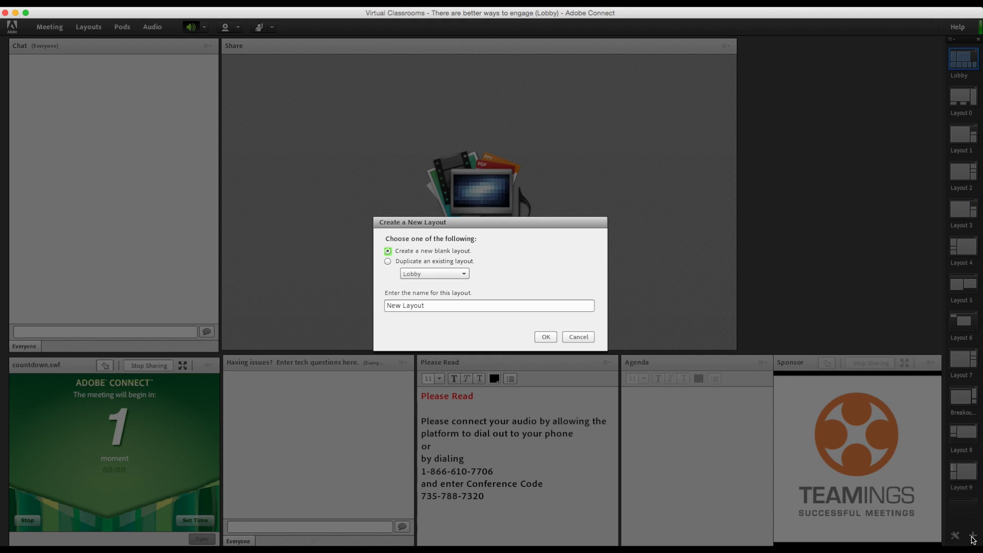
key(Tab)
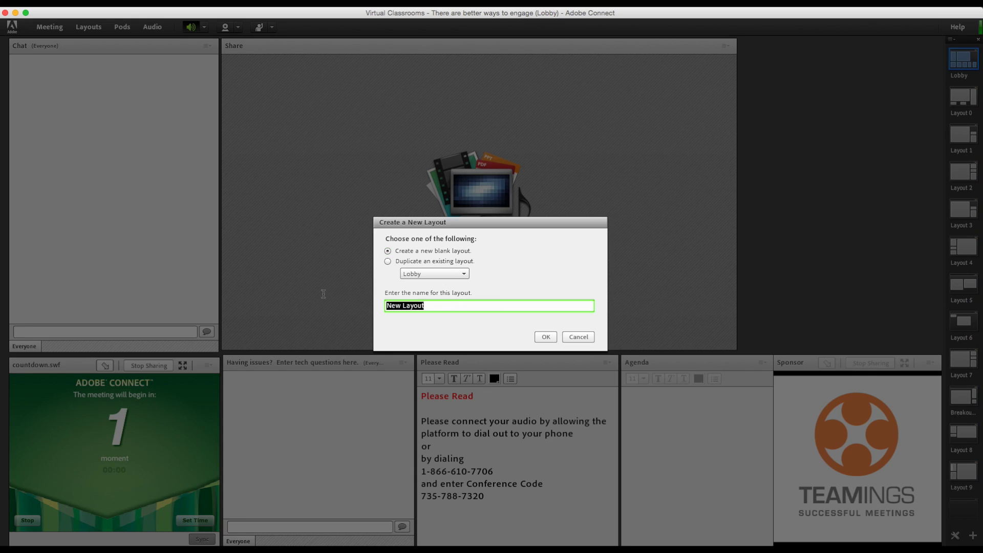
text(Breakout Room )
text(2)
click(546, 336)
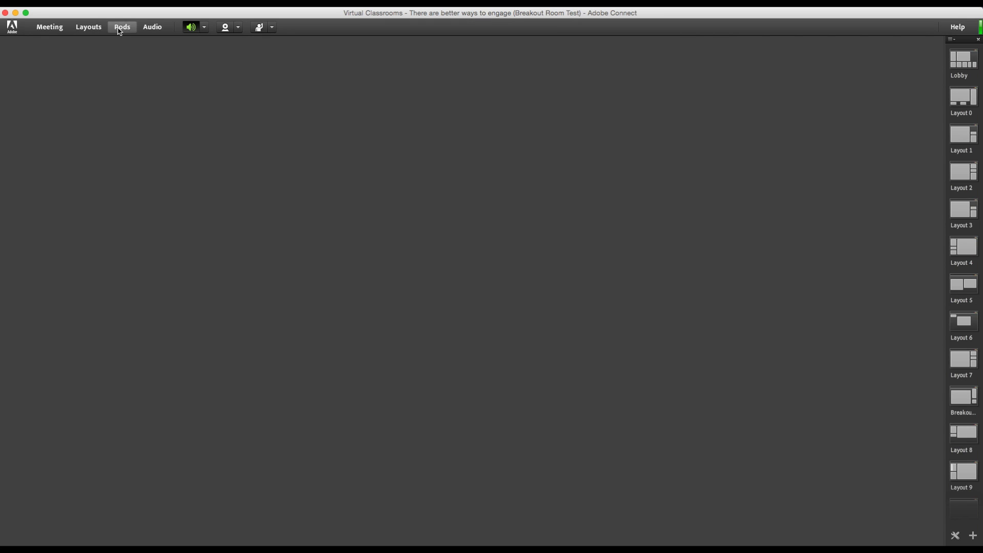
- Add a new share pod with a whiteboard and shrink it to roughly two thirds of the layout's width
click(121, 27)
mouse_move(129, 45)
click(206, 48)
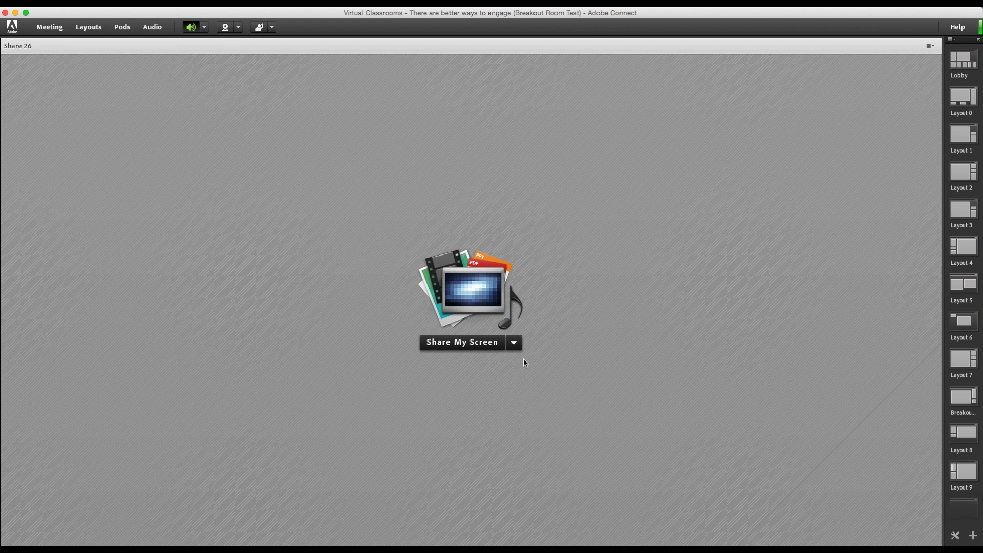
click(514, 342)
click(461, 379)
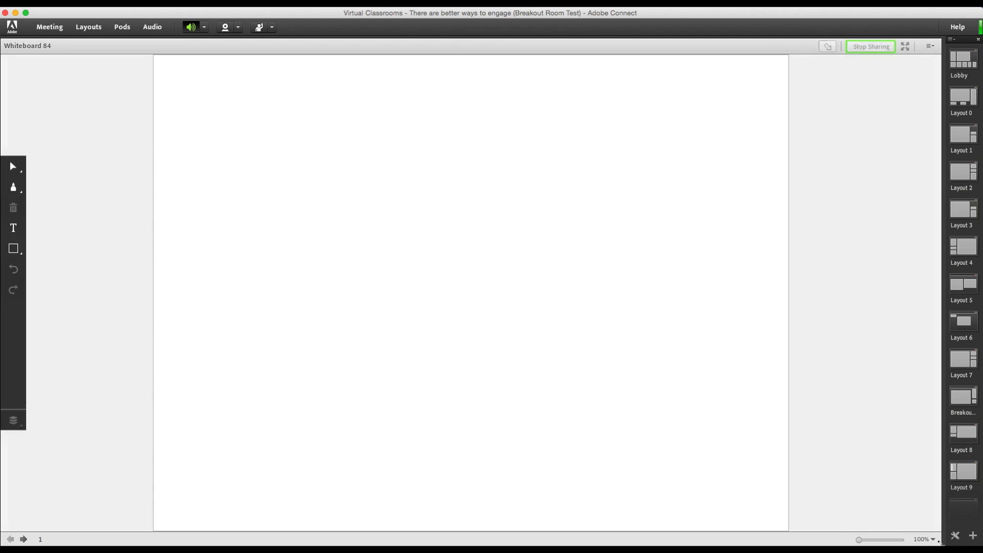
drag(940, 545, 599, 507)
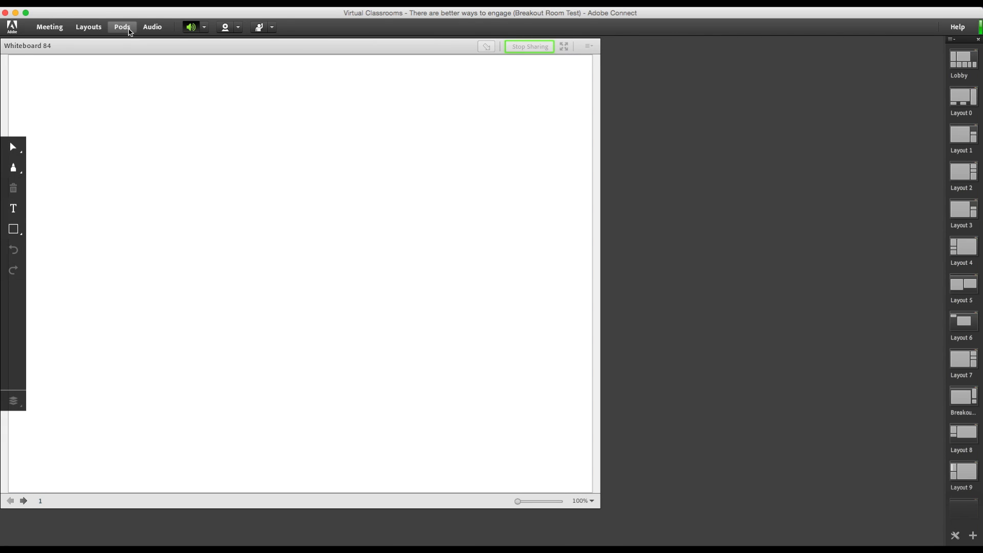
- Add a new chat pod, make it smaller and place it directly beside the whiteboard at its upper edge
click(130, 32)
mouse_move(128, 86)
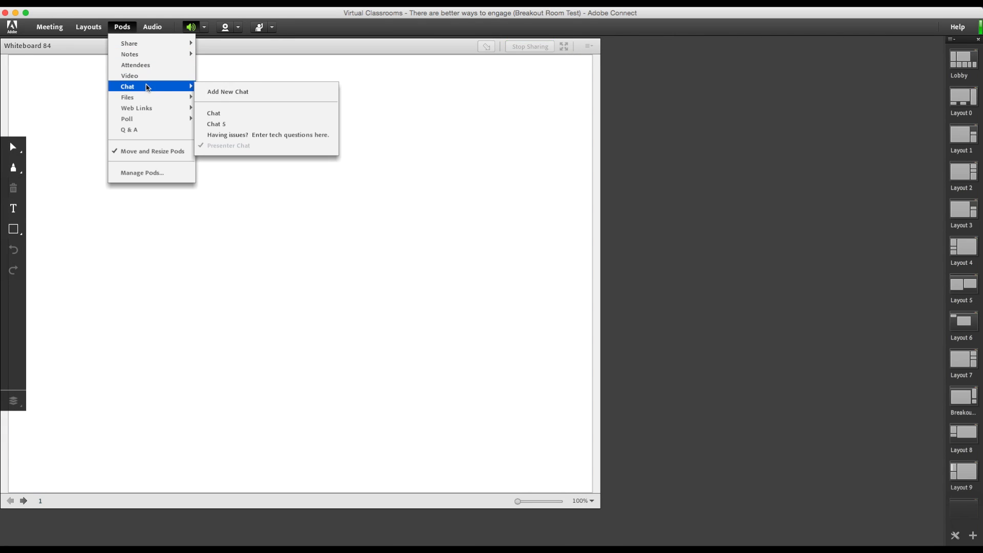
click(227, 95)
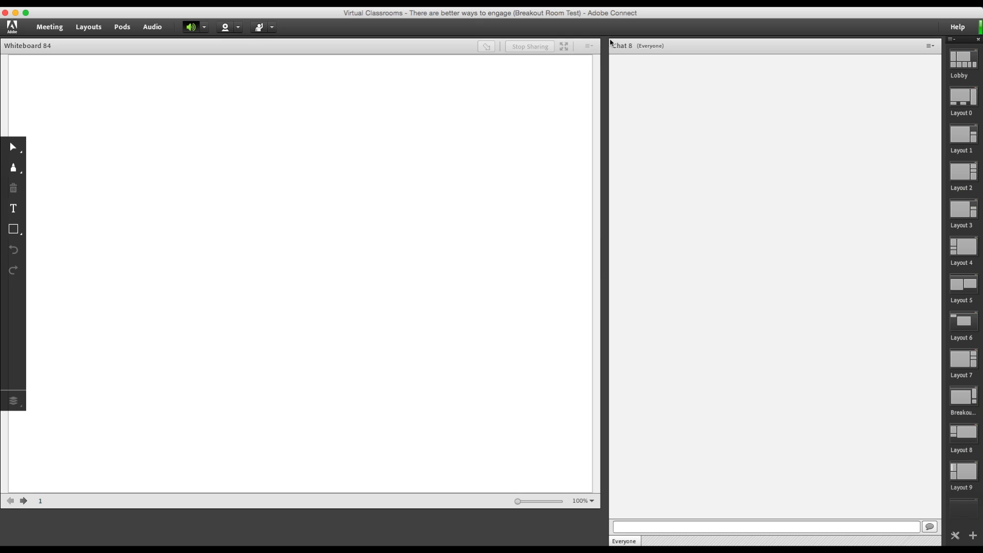
drag(610, 42, 751, 191)
drag(836, 203, 683, 46)
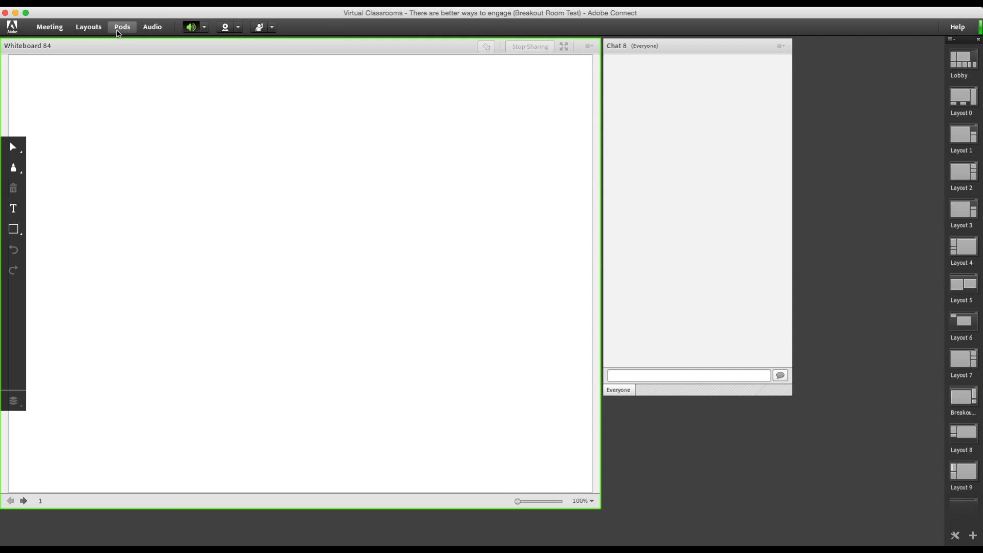
- Add the Attendees pod to the layout in the free space beside the chat pod
click(122, 32)
click(135, 65)
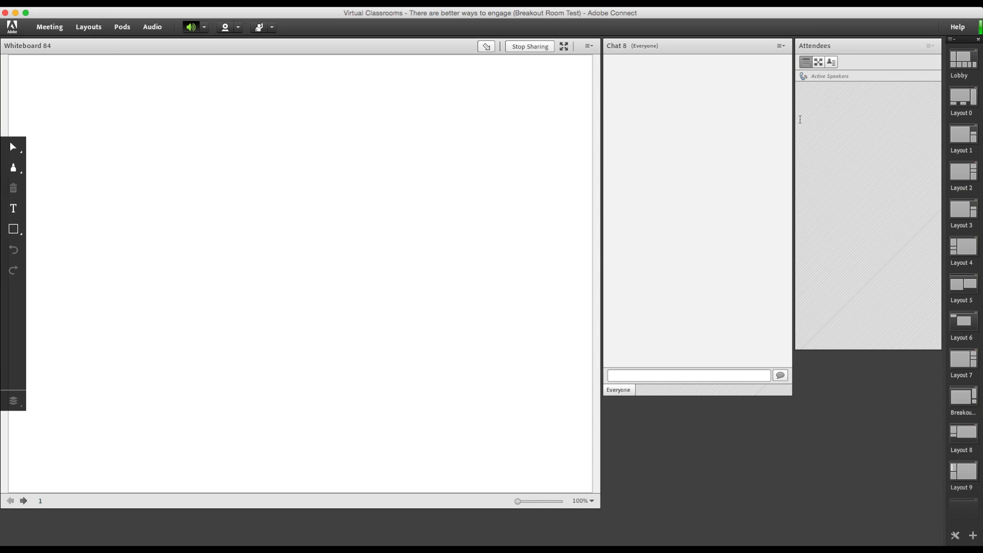
click(825, 144)
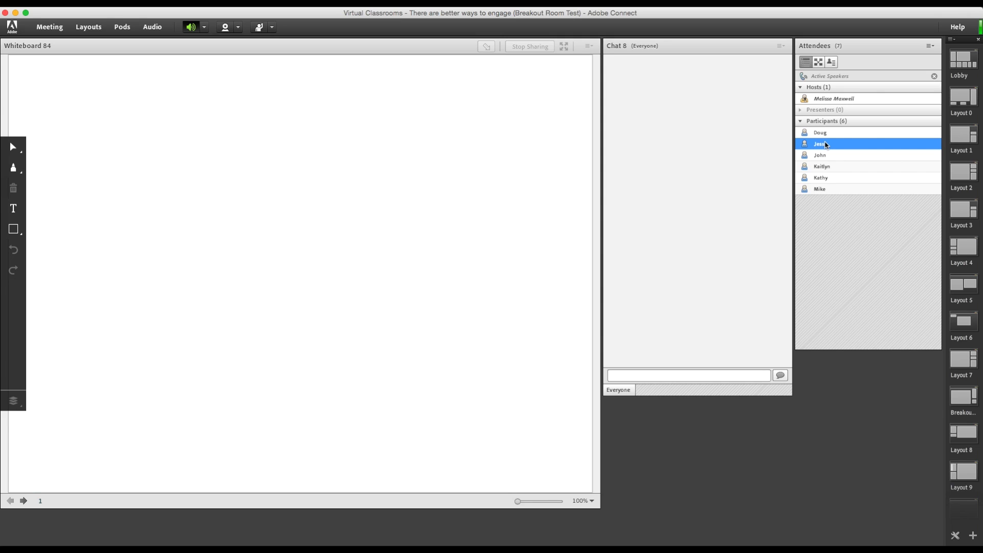
click(366, 241)
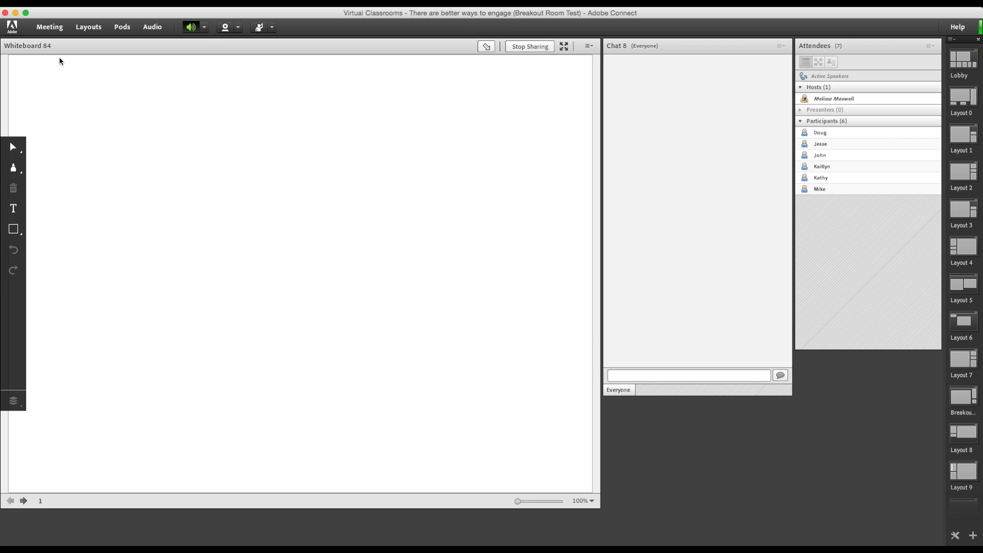
- Add the existing Timer.swf share pod and place it directly below the Attendees pod
click(122, 27)
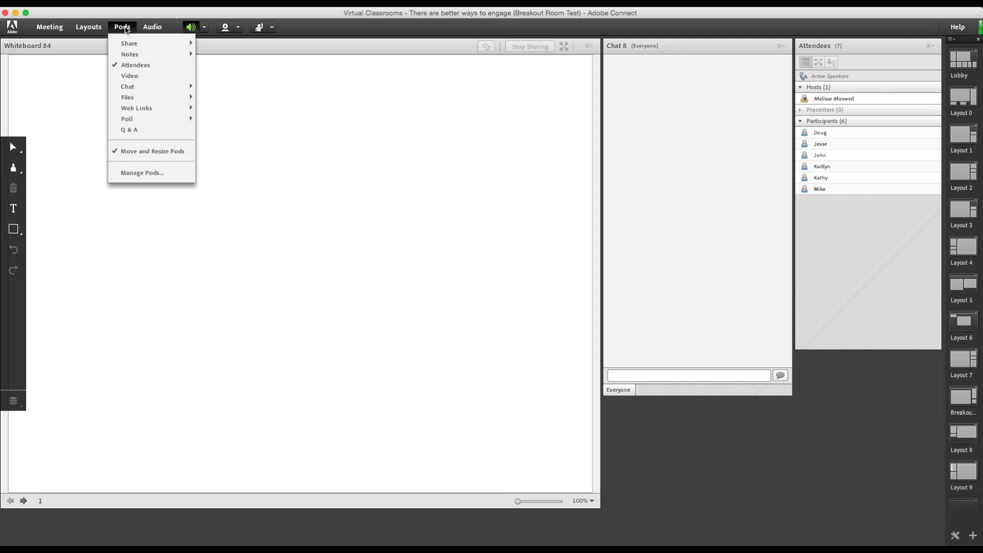
mouse_move(150, 54)
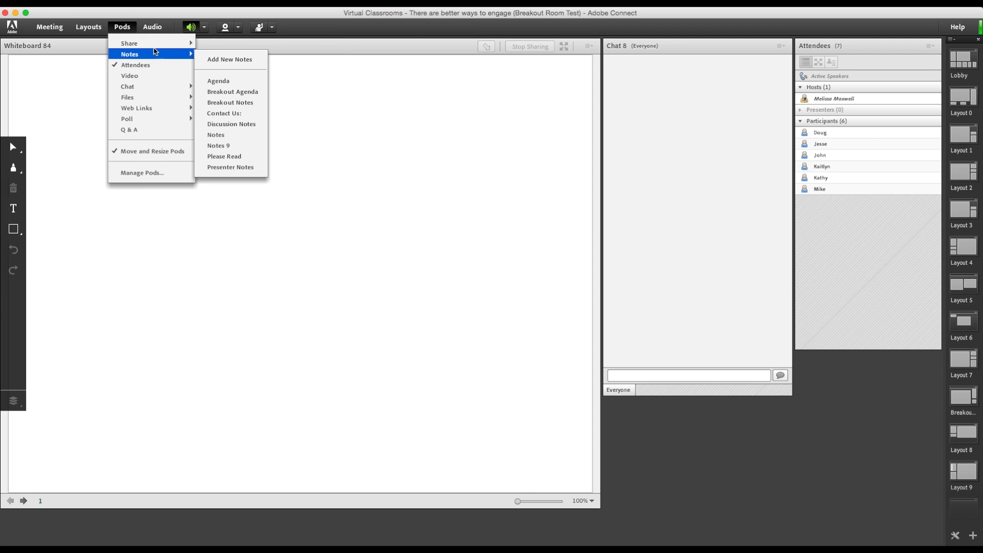
mouse_move(273, 188)
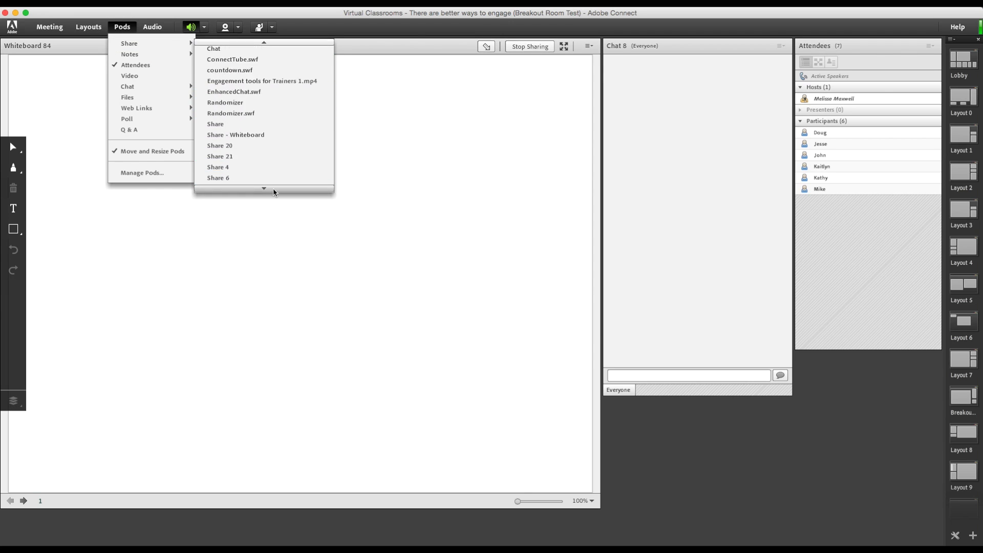
click(233, 178)
drag(41, 47, 791, 371)
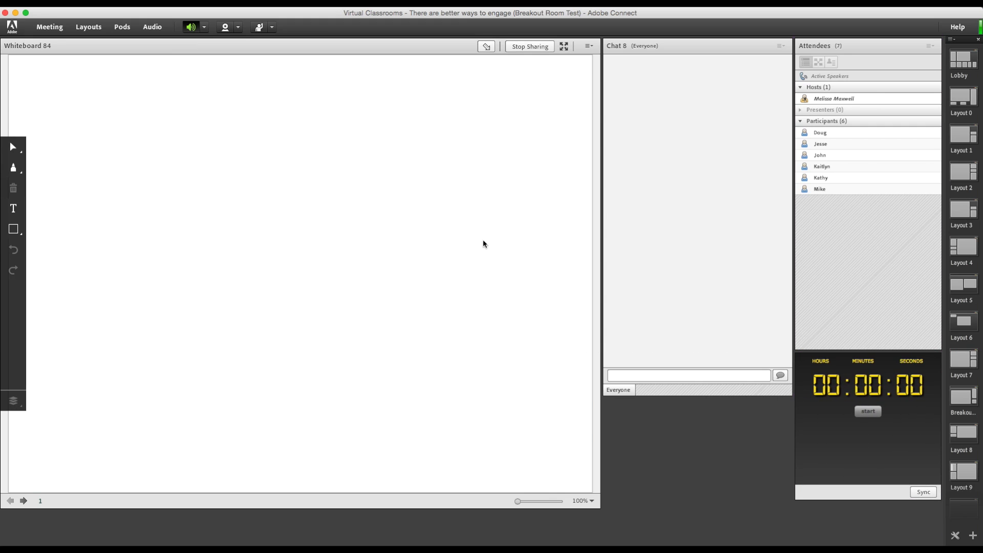
- Collapse the participants list, switch the Attendees pod to the breakout room view and create two breakout rooms
click(801, 122)
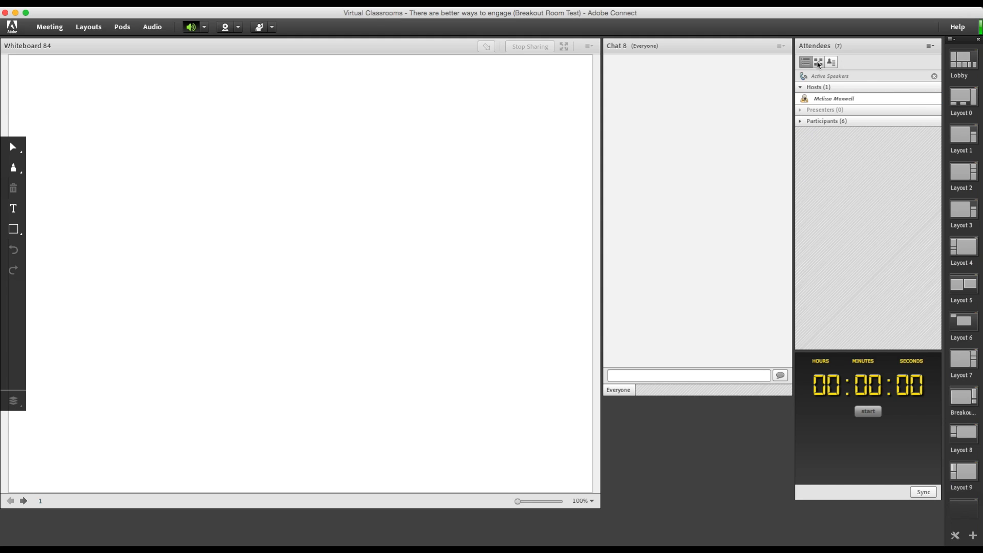
click(818, 62)
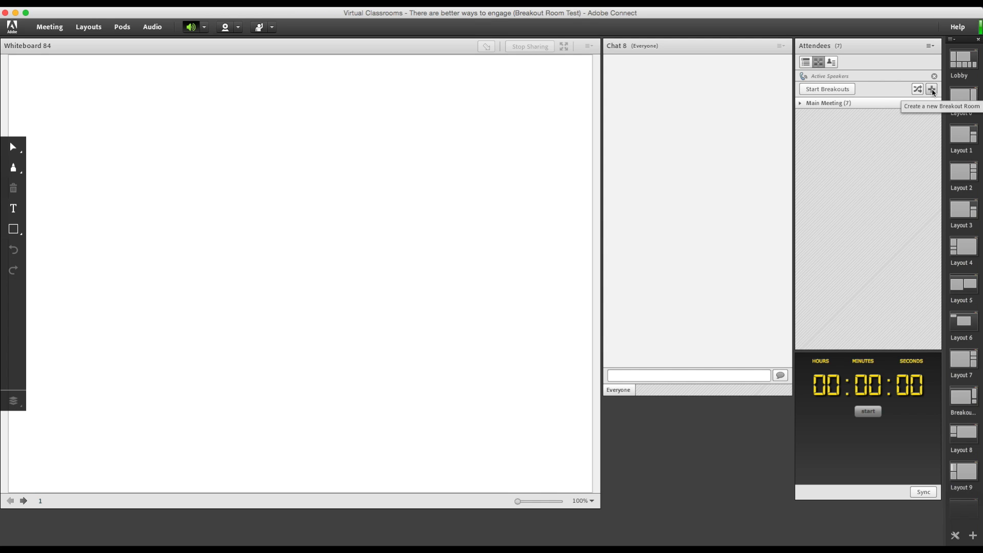
click(932, 91)
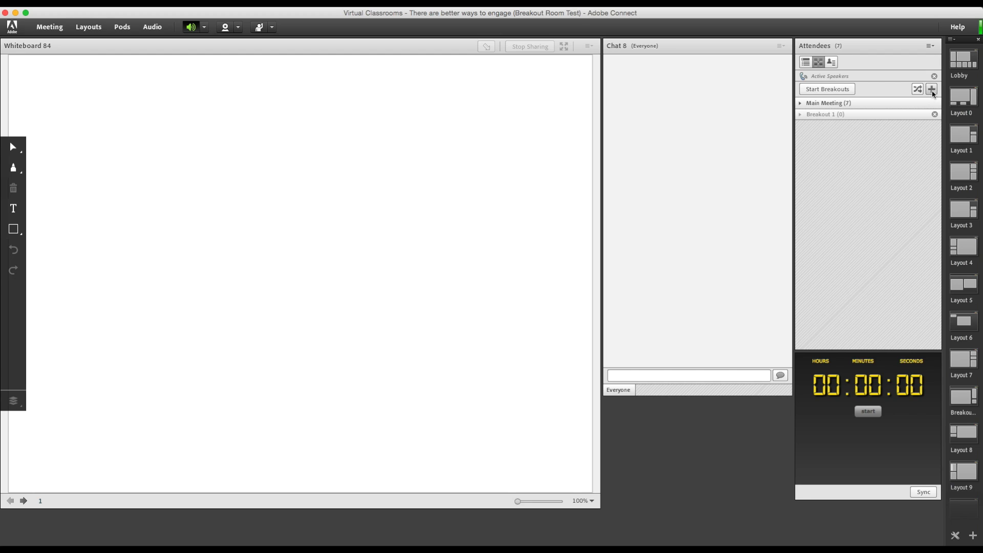
click(931, 90)
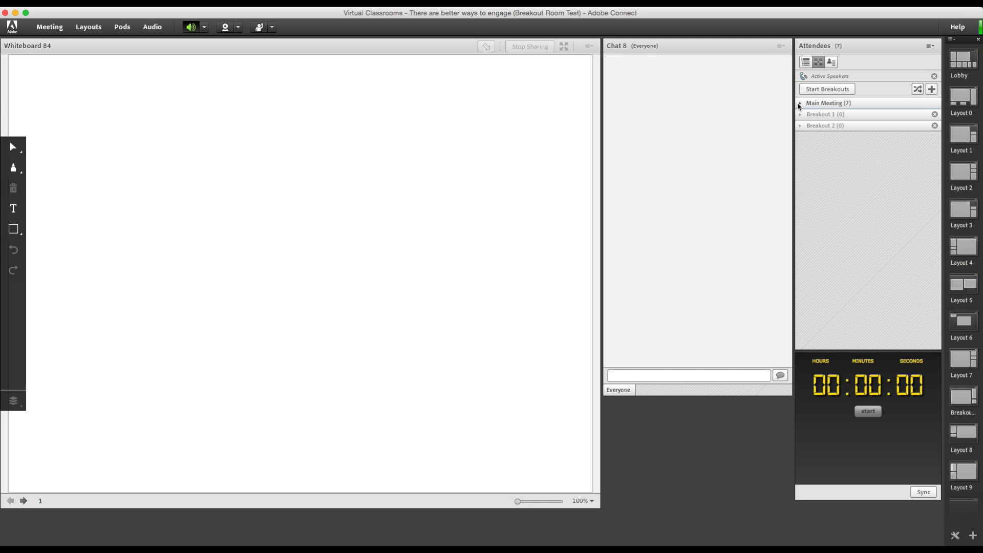
- Start the breakouts and move the host from the main meeting into Breakout 1
click(827, 89)
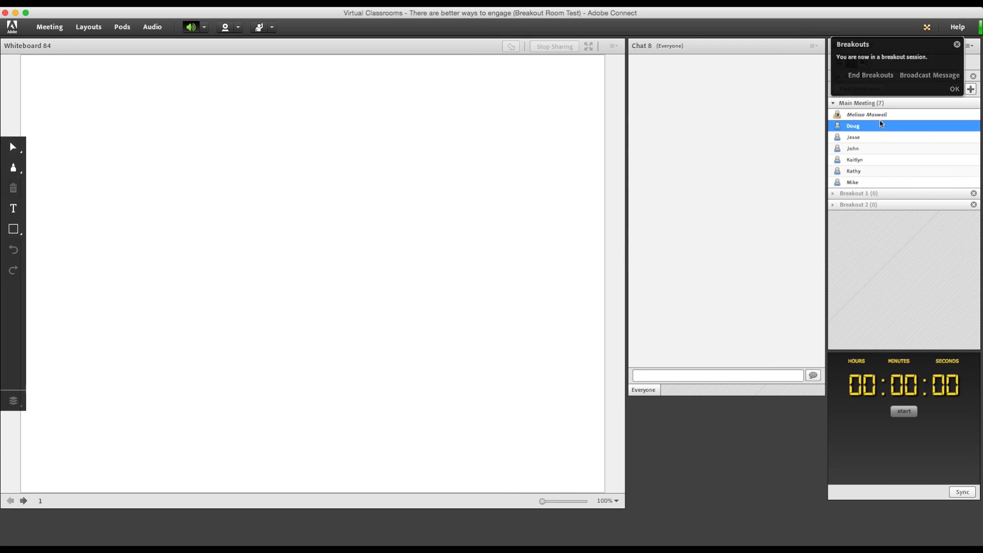
drag(880, 116, 882, 194)
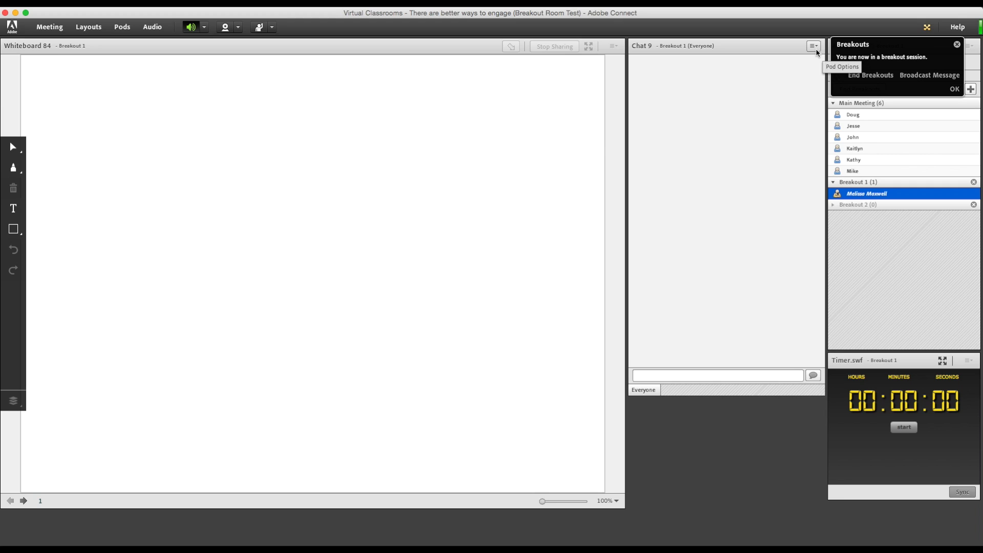
- Replace Breakout 1's chat pod with the existing Chat 5 pod, narrowed to fit between the whiteboard and the attendee list
click(814, 47)
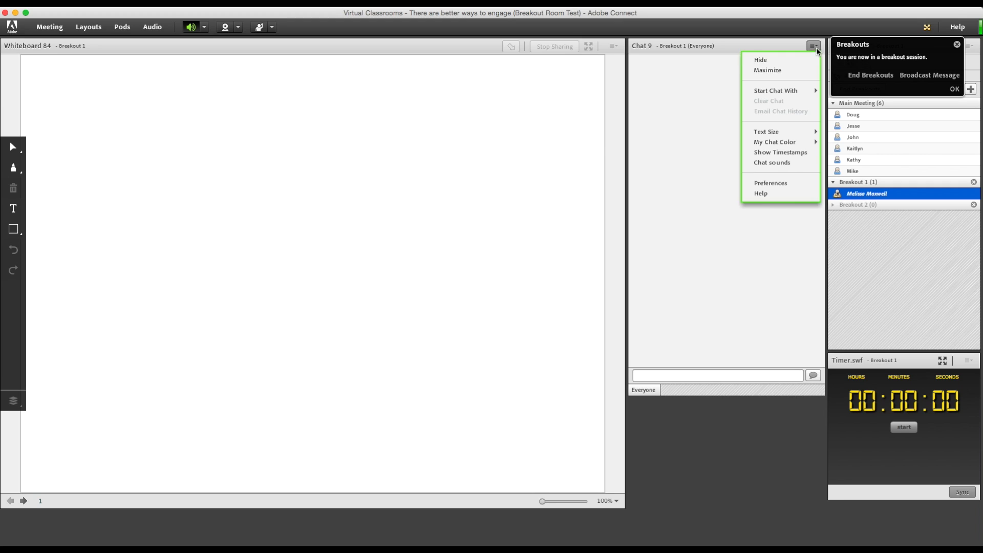
click(784, 61)
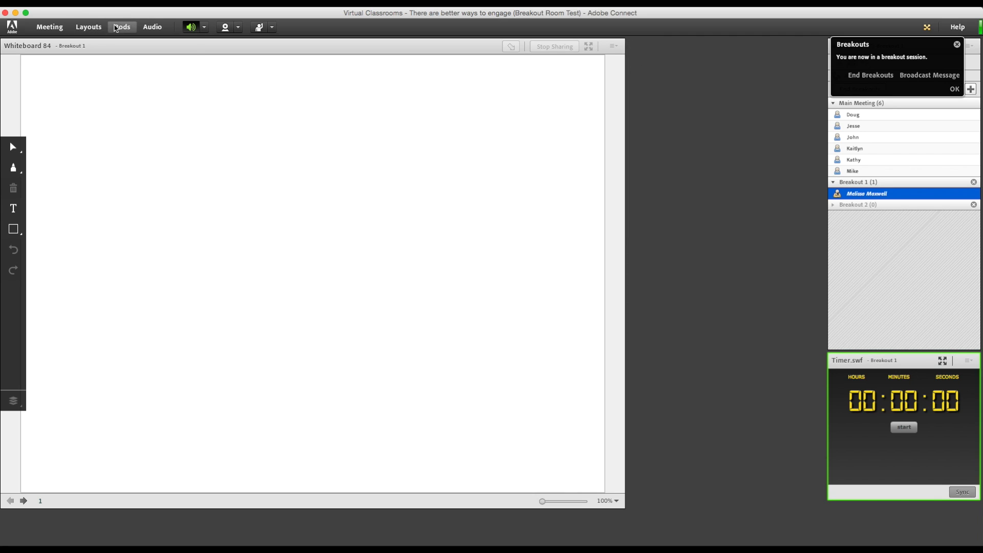
click(115, 29)
mouse_move(149, 87)
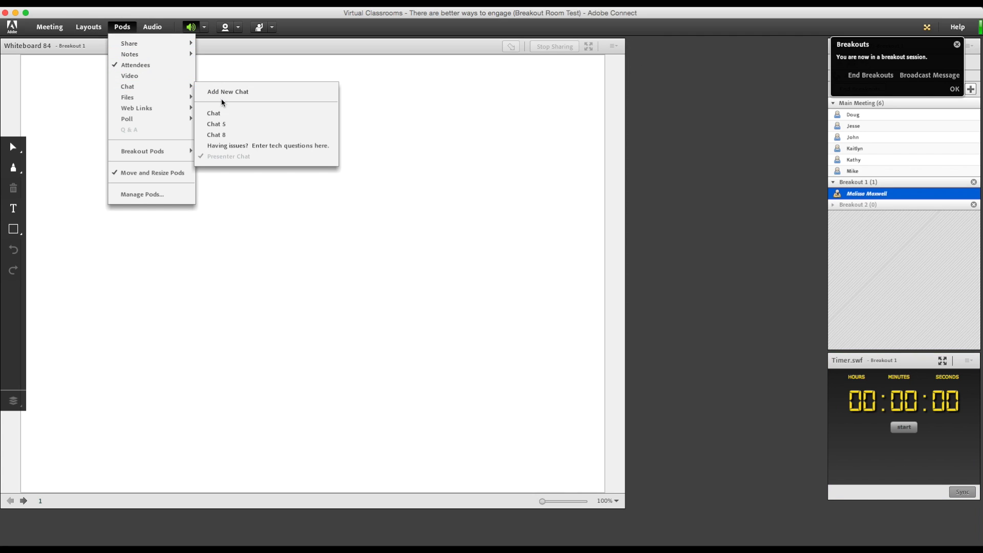
click(227, 125)
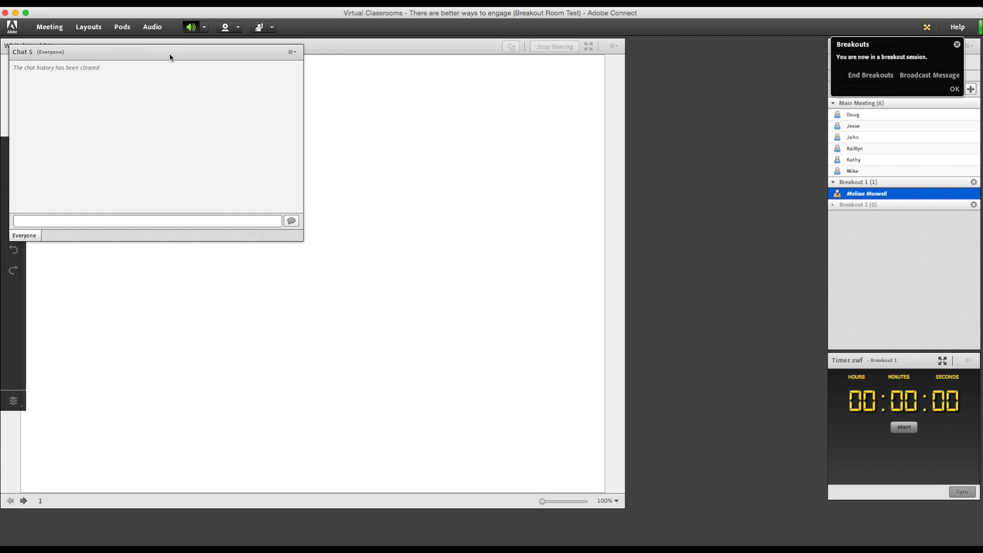
drag(163, 51, 676, 53)
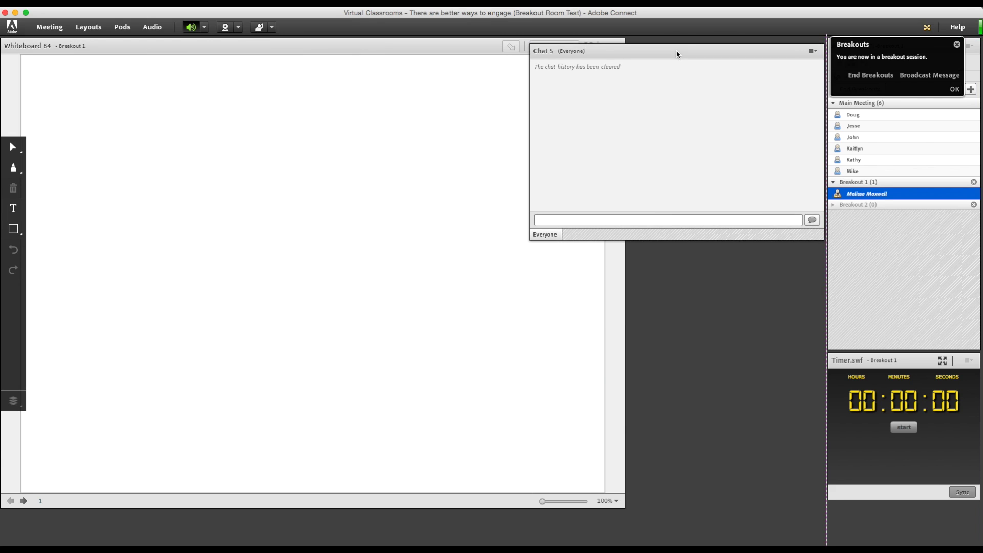
drag(530, 75, 674, 44)
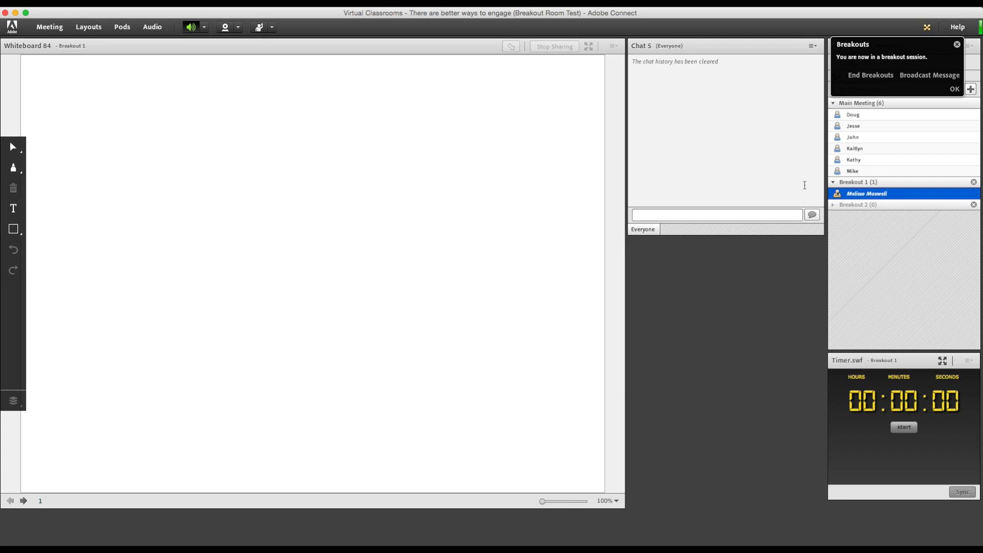
- In Breakout 2, replace the chat pod with Chat 5, narrowed to fit between the whiteboard and the attendee list
click(812, 46)
click(775, 69)
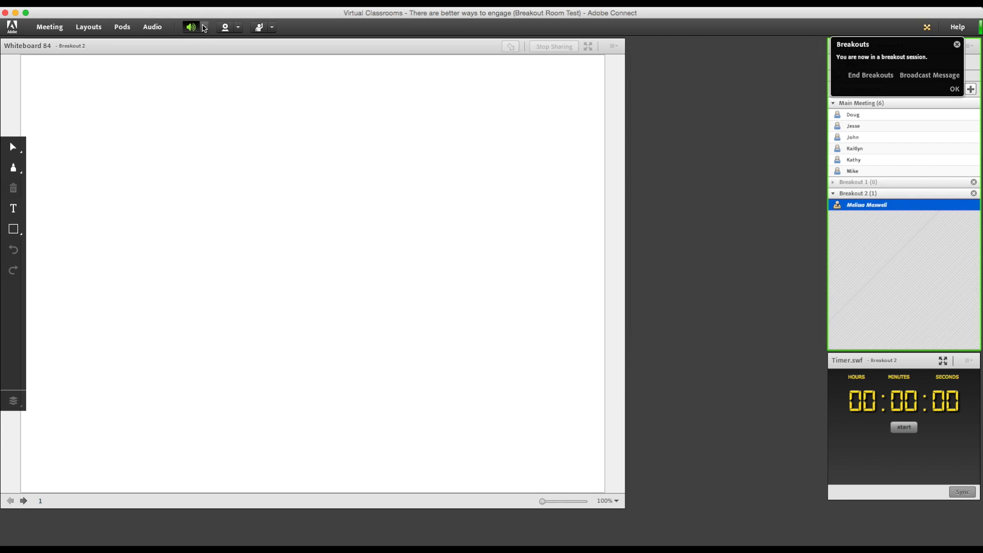
click(121, 27)
mouse_move(133, 97)
click(230, 123)
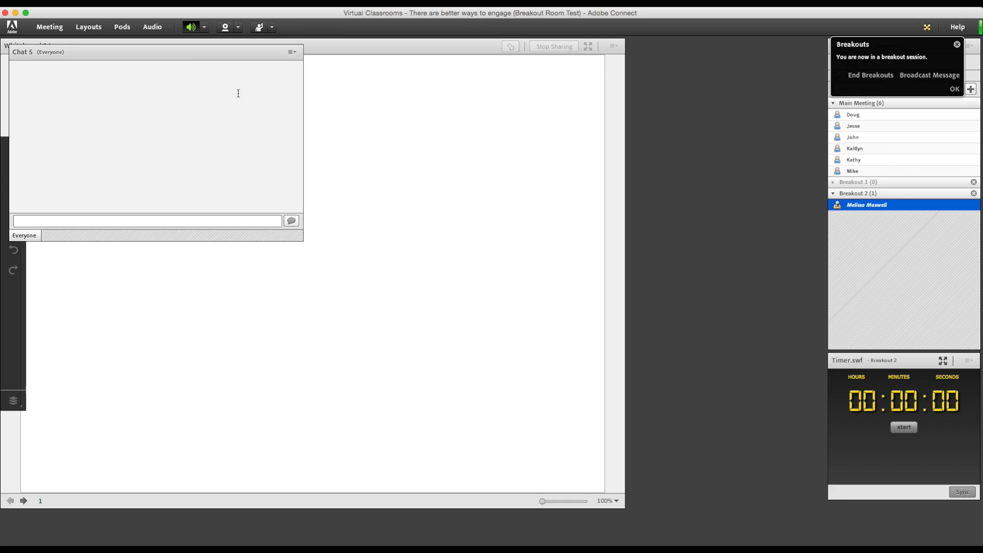
drag(205, 51, 698, 48)
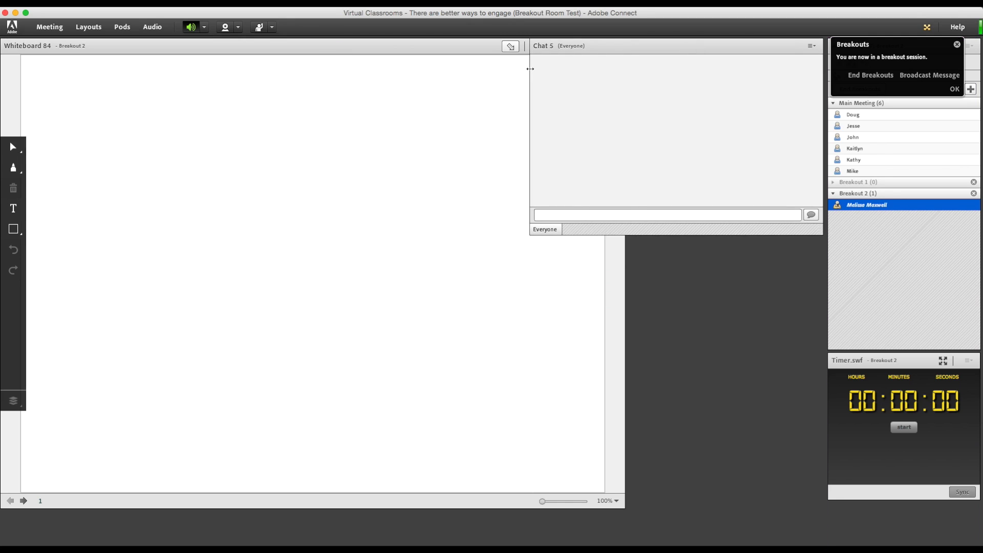
drag(529, 68, 629, 77)
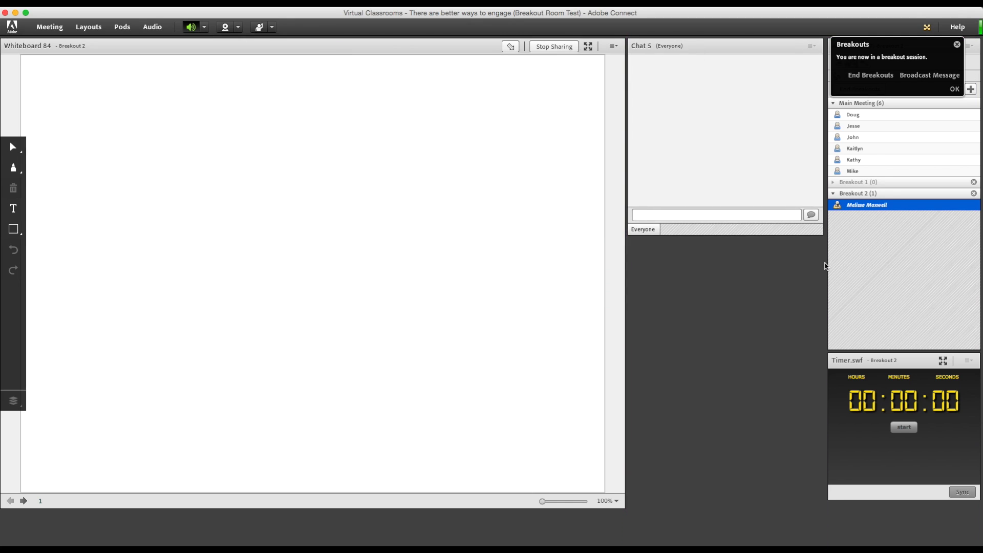
click(122, 26)
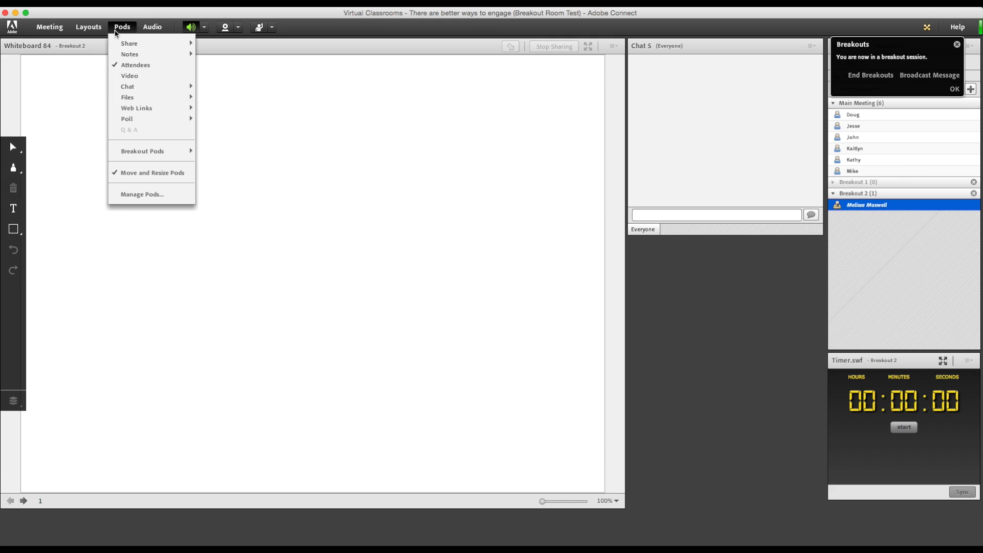
mouse_move(153, 54)
click(211, 58)
click(802, 250)
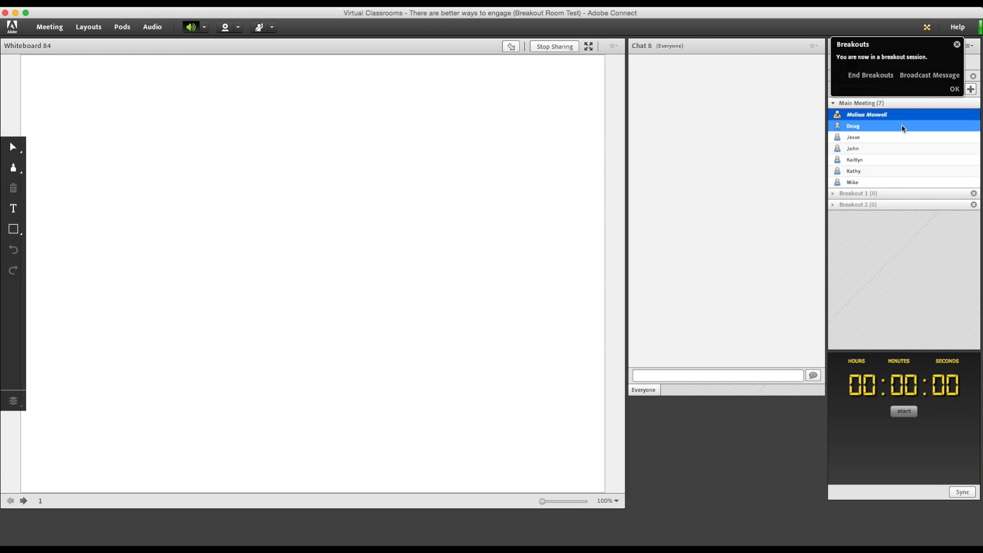
- End the breakouts with the host back in the main meeting
click(955, 89)
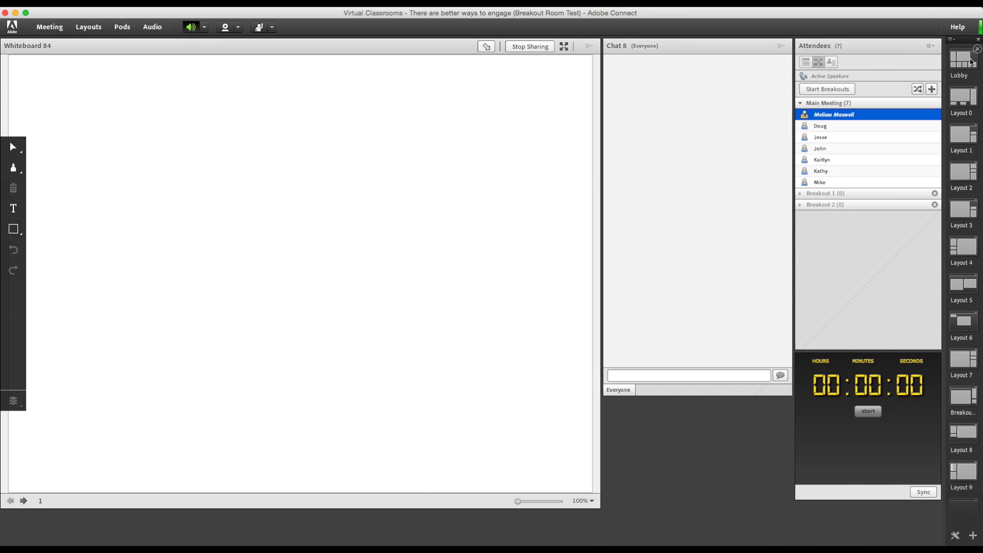
- In the Lobby layout's breakout view, assign the first two listed participants to Breakout 2
click(971, 61)
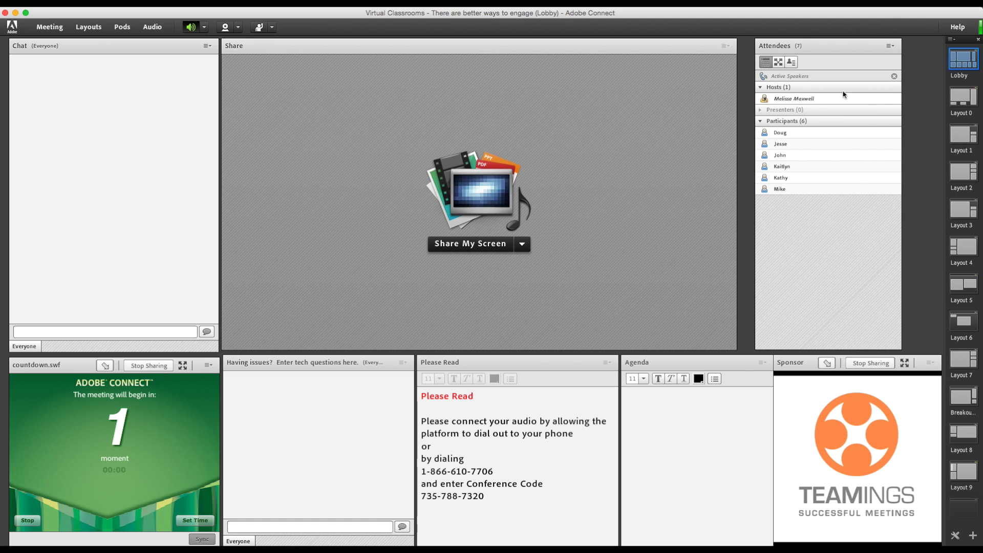
click(778, 62)
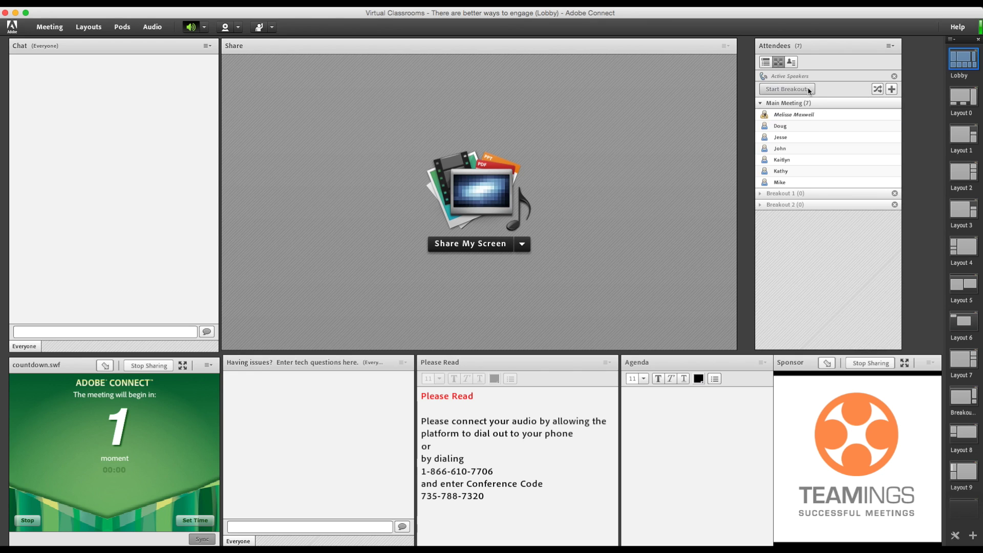
click(807, 125)
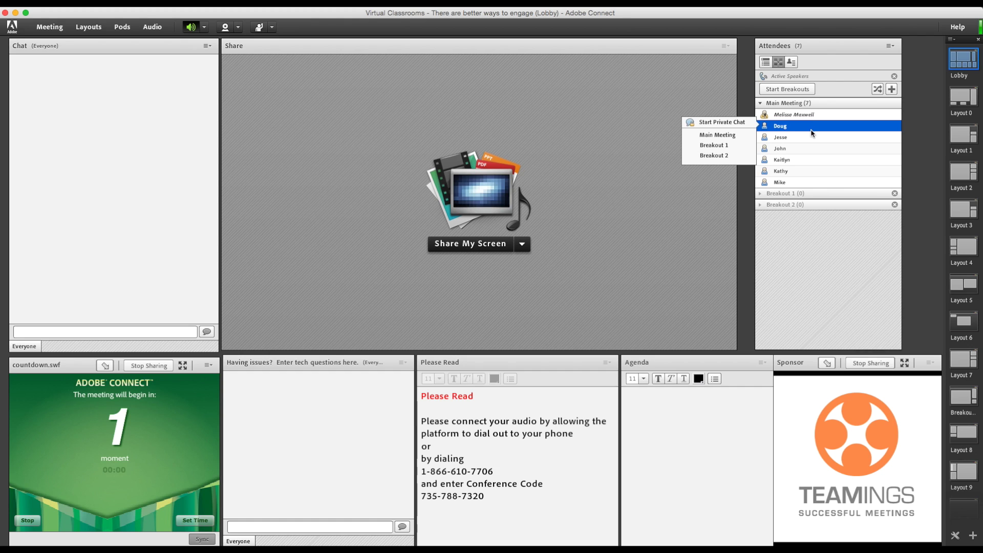
drag(812, 132, 818, 203)
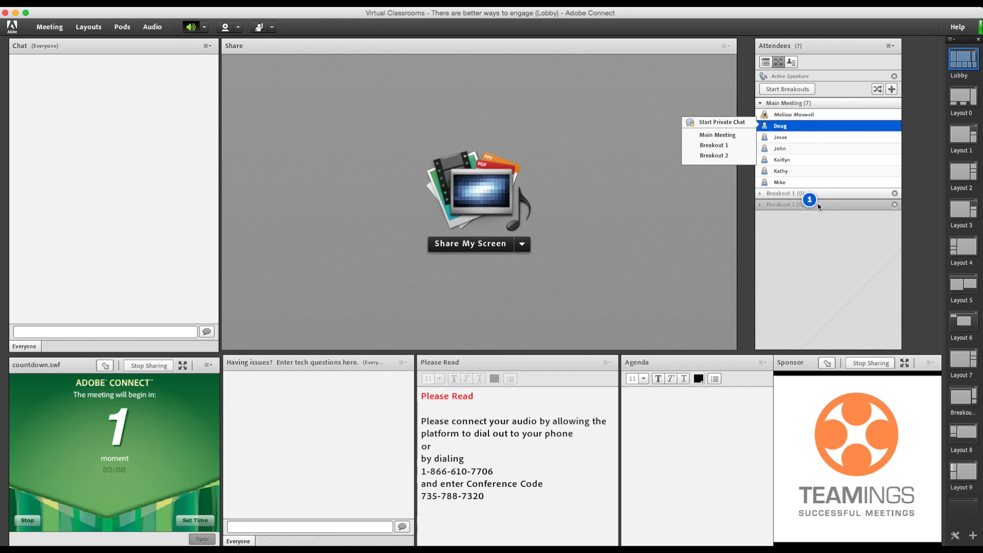
drag(818, 206, 818, 206)
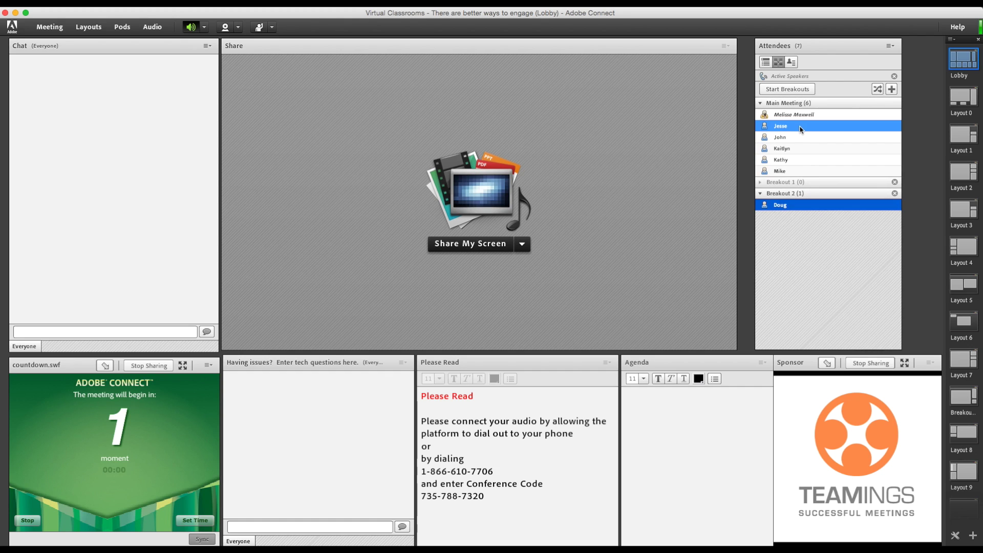
click(801, 129)
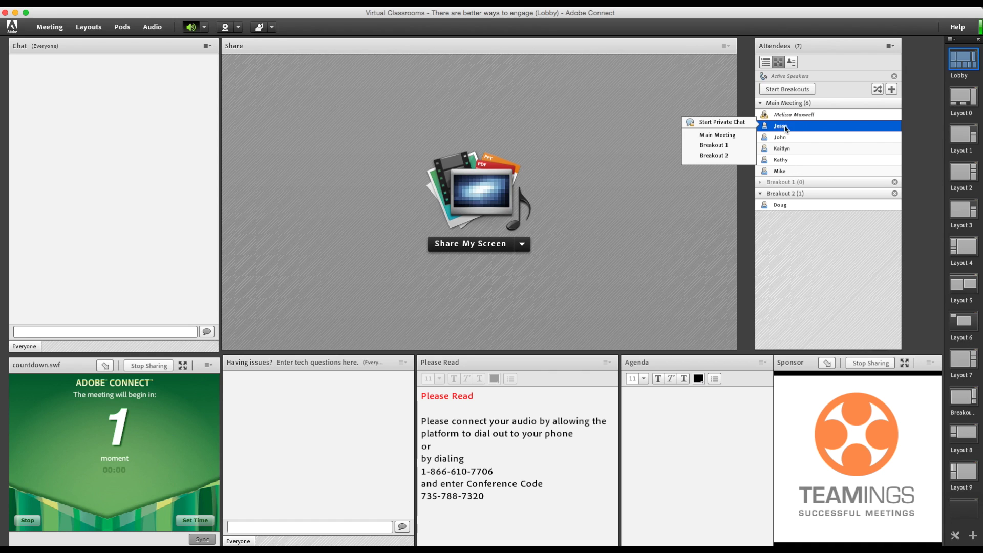
click(721, 155)
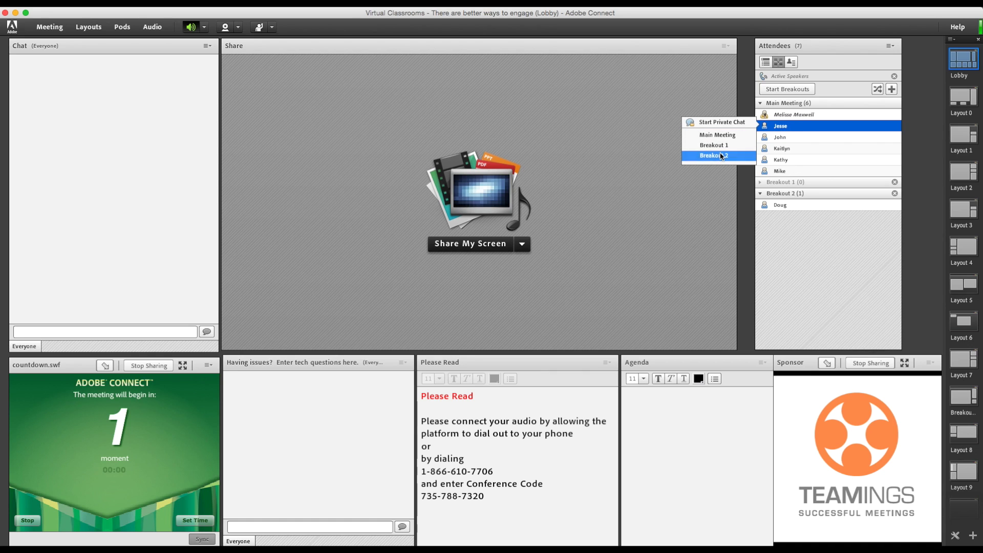
- Assign the four participants still in the main meeting to Breakout 1
drag(801, 205, 795, 171)
click(795, 126)
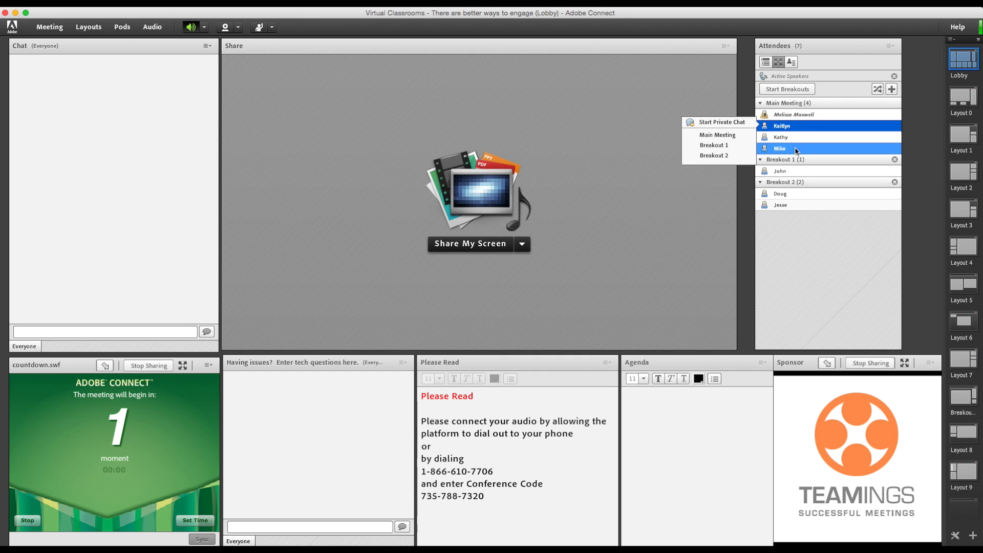
shift+click(797, 149)
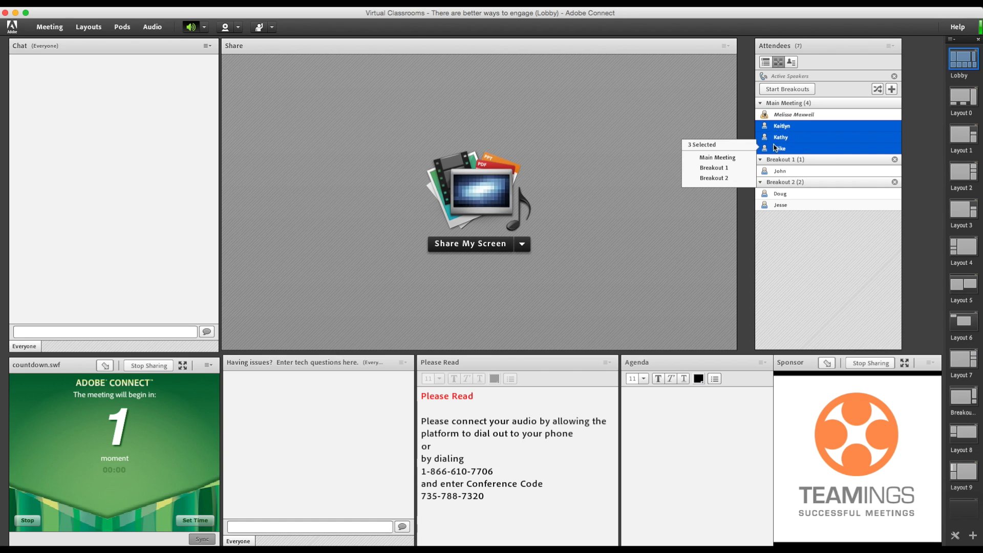
drag(783, 142, 784, 171)
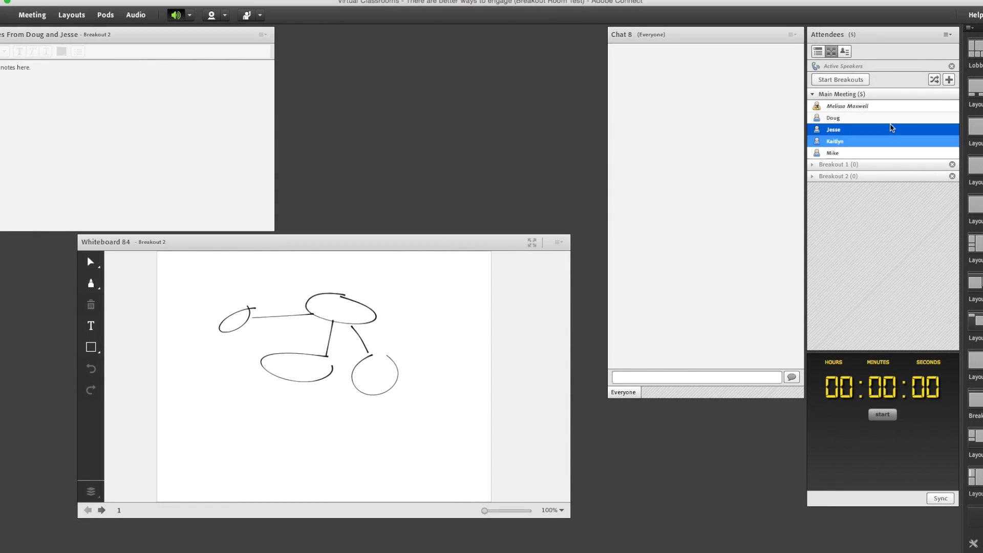
click(932, 80)
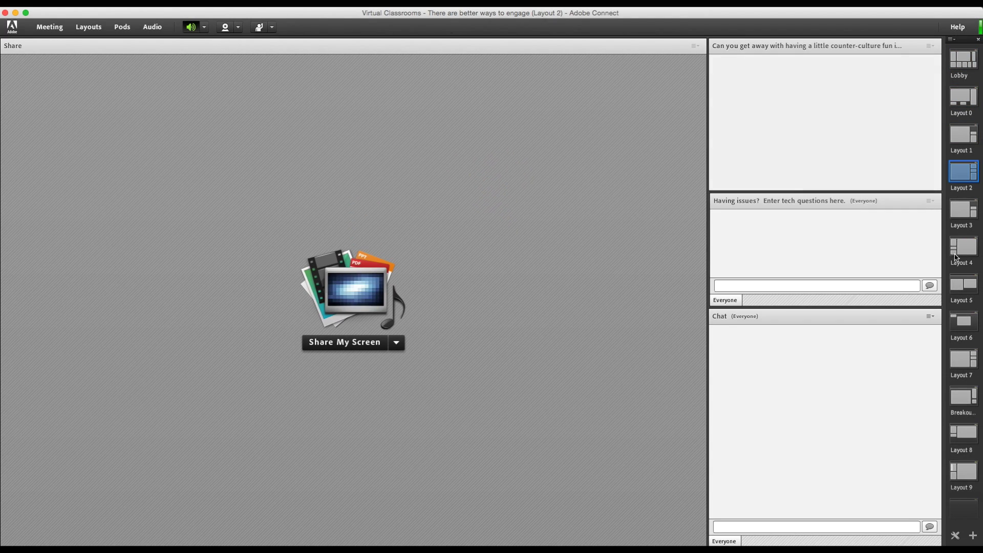
- Switch to the Breakout Room Test layout and start the breakouts from its breakout view
scroll(963, 366, down, 1)
click(964, 497)
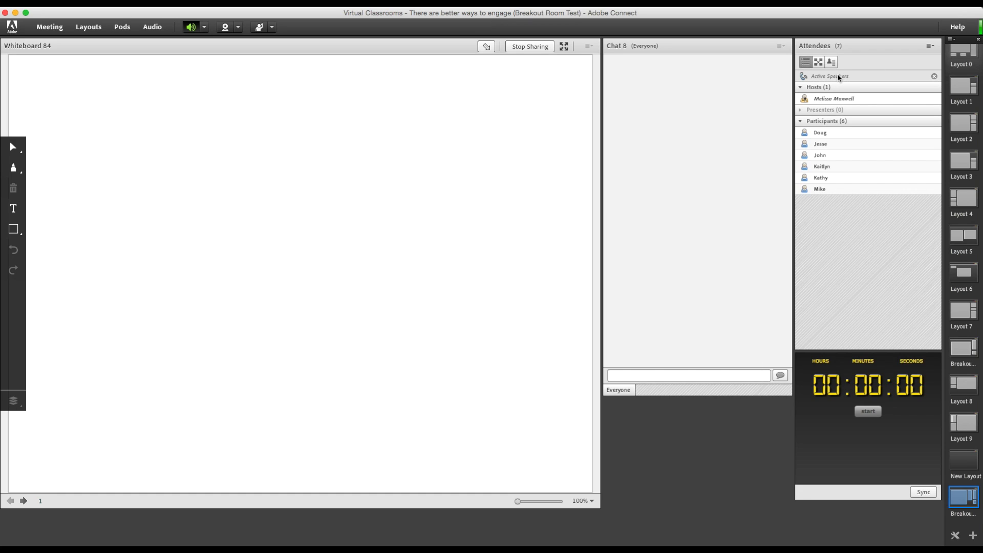
click(818, 62)
click(842, 92)
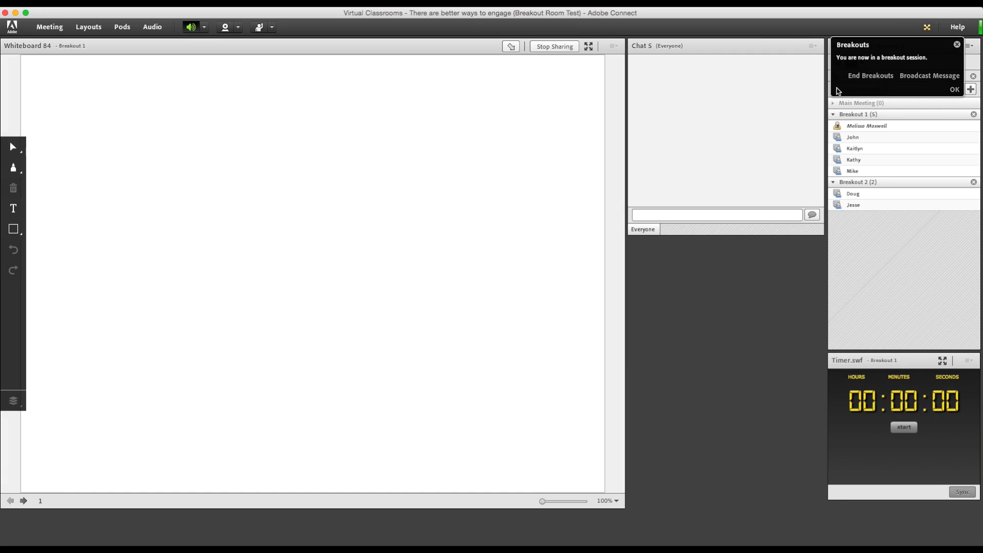
- Broadcast the message "Please start the timer. You have 10 Mins." to all the rooms
click(920, 78)
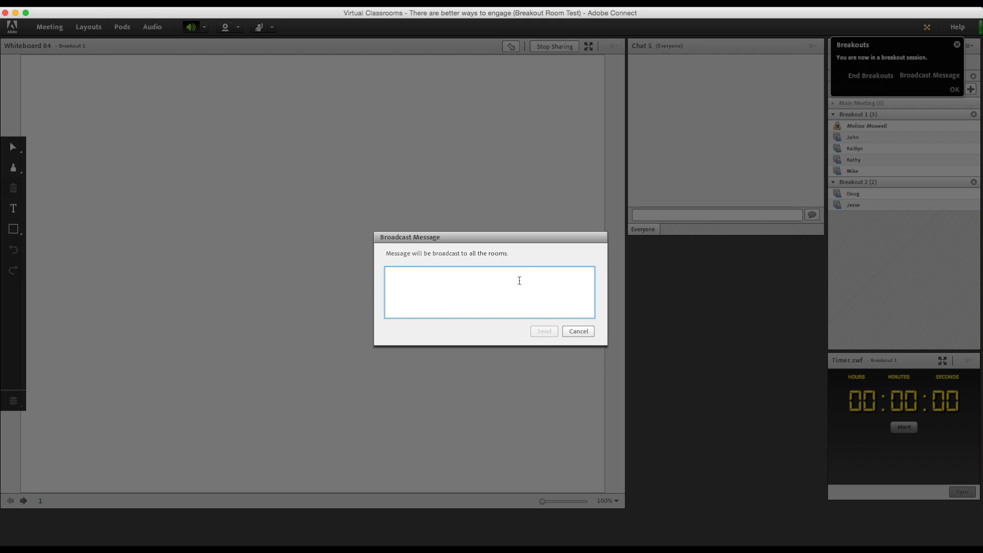
text(Please start the timer.  You have 10 Mins.)
click(543, 331)
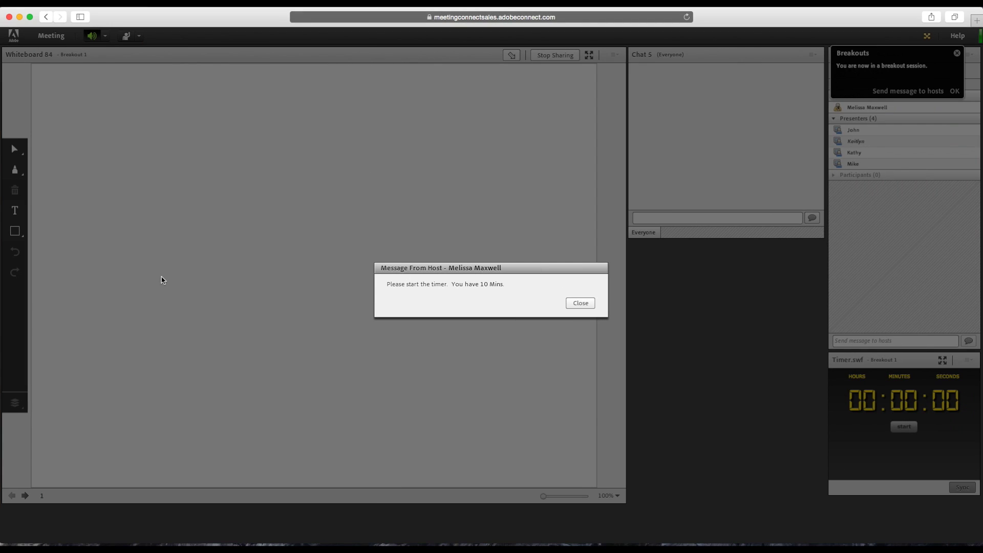
- In the participant's browser window, dismiss the host's message and start the Breakout 1 timer
click(581, 303)
click(904, 426)
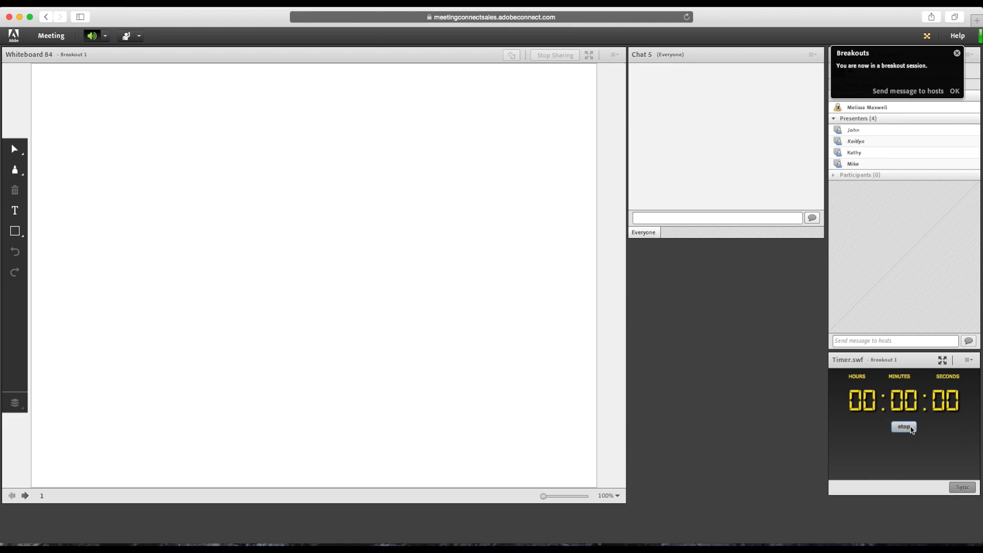
click(866, 142)
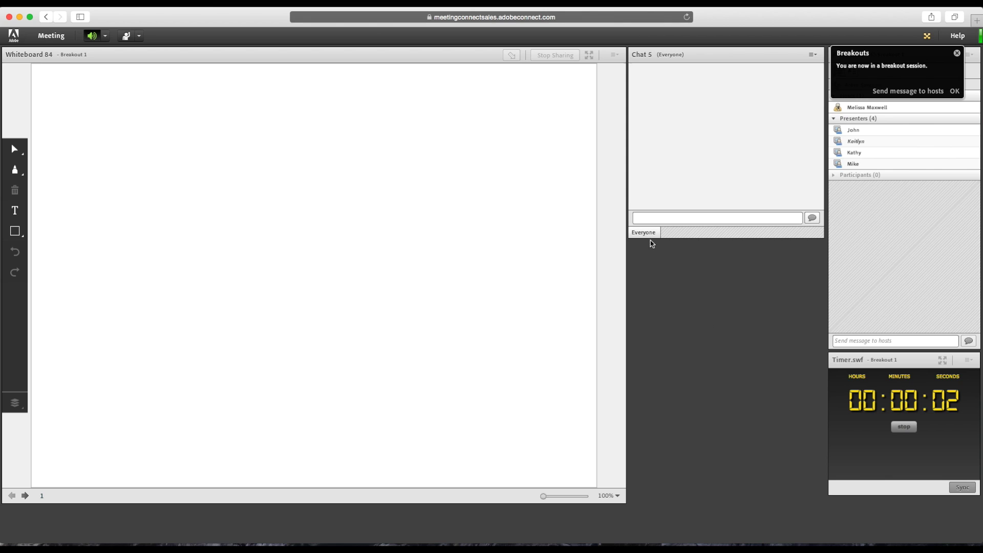
- Add the text "This is breakout room one! Here are all our ideas!!" to the Breakout 1 whiteboard
click(15, 210)
click(121, 192)
text(This is brea)
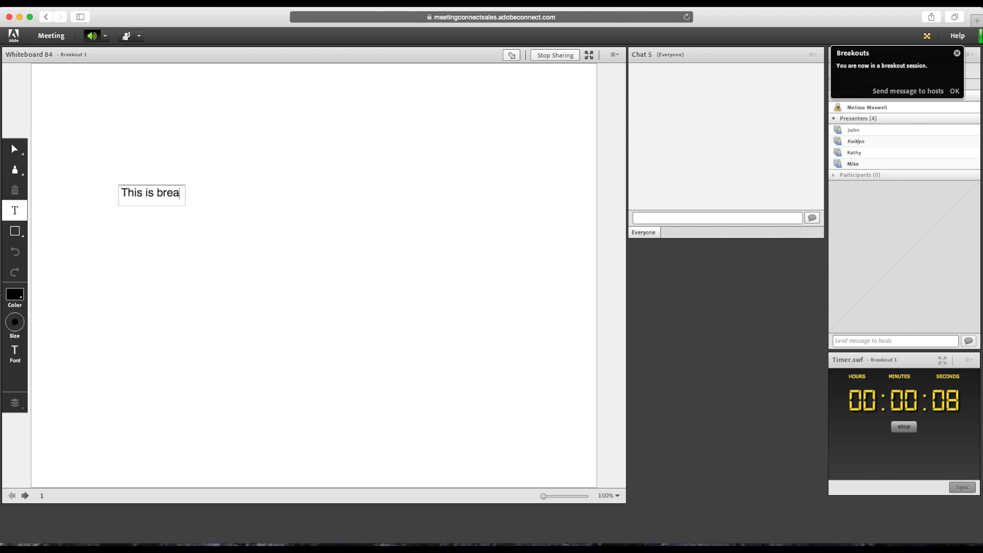
text(kout room one!  Here are are all our ideas!!)
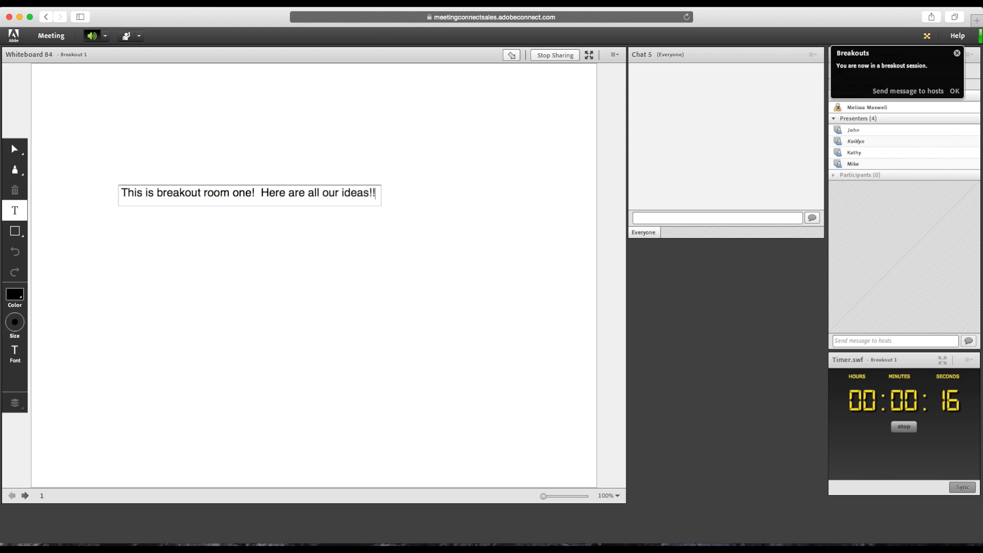
- Draw a wide unfilled rectangle below the whiteboard text and a smaller grey-filled rectangle inside it
click(15, 231)
drag(104, 247, 400, 310)
click(15, 350)
click(61, 328)
mouse_move(144, 274)
mouse_down()
mouse_move(406, 301)
mouse_move(398, 306)
mouse_up()
- Draw an ellipse to the right of the whiteboard text and sketch a smiley face inside it freehand
click(22, 232)
click(53, 231)
drag(430, 161, 516, 264)
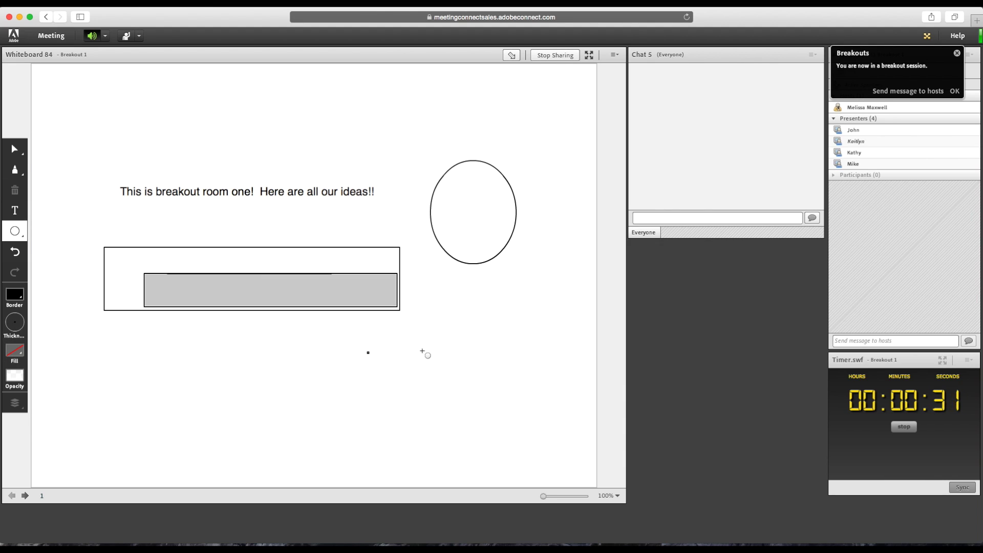
click(15, 169)
drag(455, 191, 460, 193)
mouse_move(483, 190)
mouse_down()
mouse_move(505, 209)
mouse_move(470, 210)
mouse_up()
- Post a message in Chat 5 asking a Breakout 2 participant "do you have room in the budget for ____?"
click(717, 217)
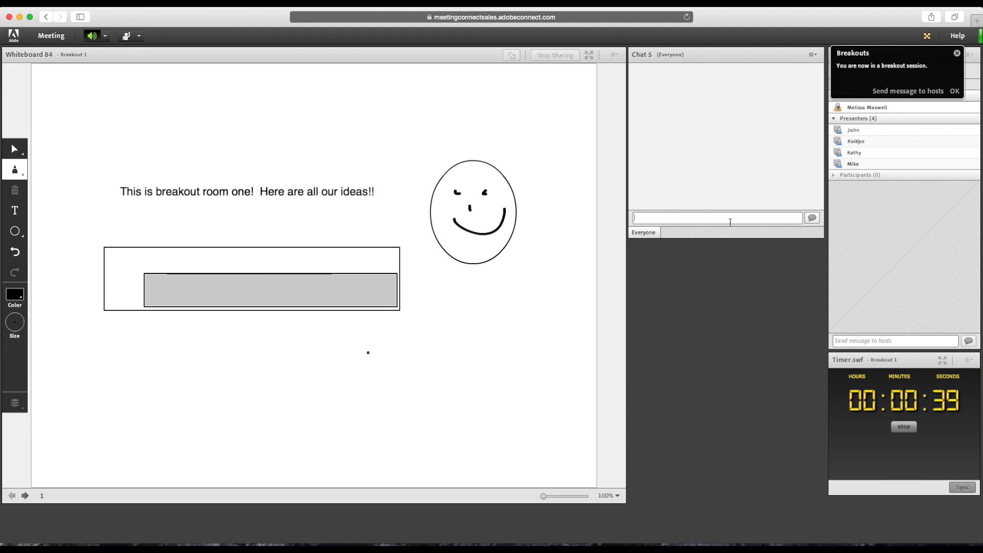
text(Jesse do you have room in the budget for ____?)
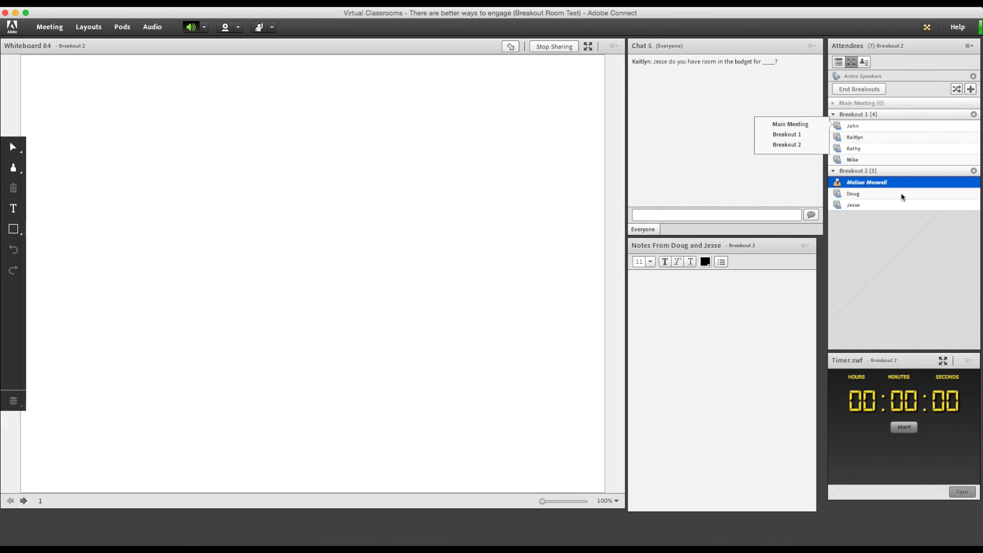
- In the host's Breakout 2 room, enter "Type notes here." in the notes pod
click(713, 70)
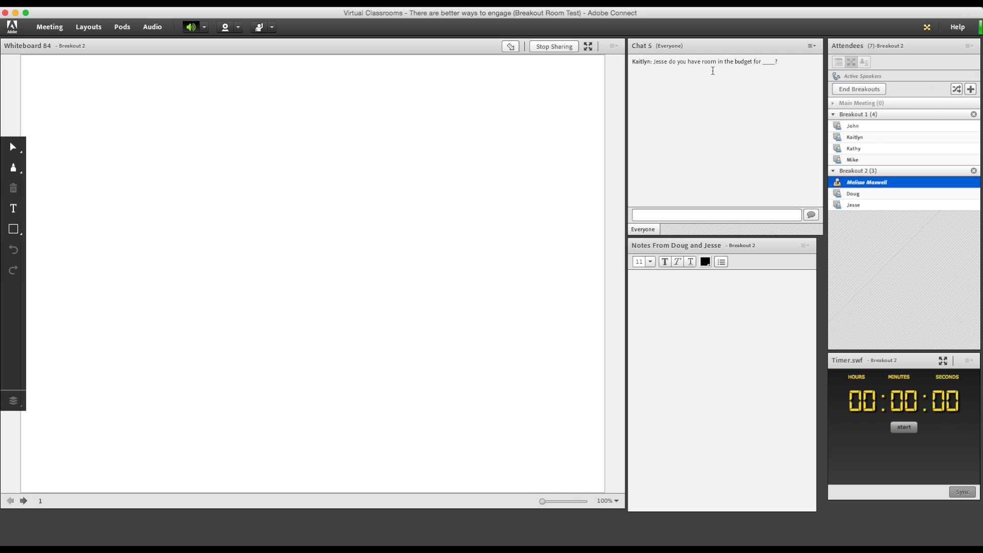
click(684, 290)
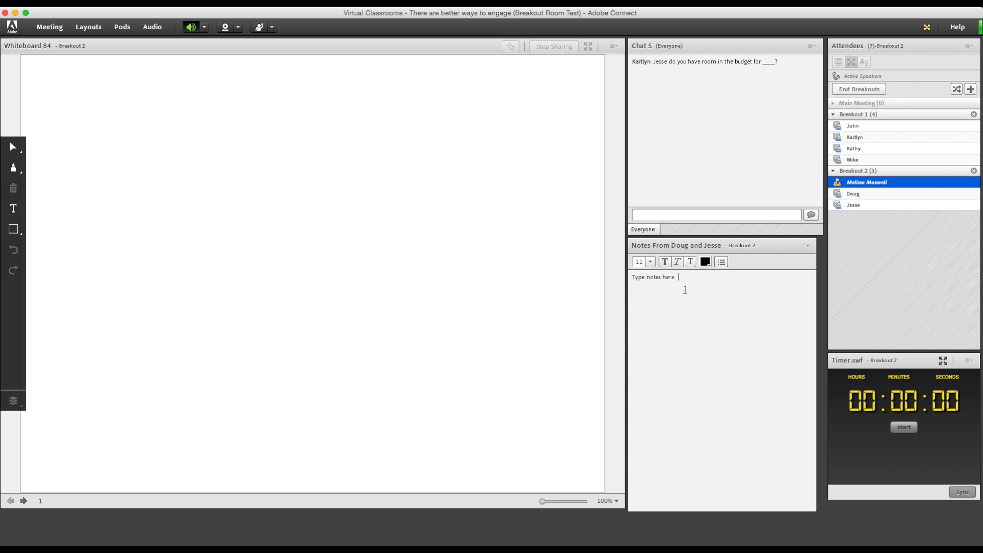
- Sketch a freehand mind map on the Breakout 2 whiteboard, with a central oval linked by lines to three outer ovals
click(14, 168)
mouse_move(349, 132)
mouse_down()
mouse_move(282, 161)
mouse_move(328, 178)
mouse_move(318, 238)
mouse_move(327, 255)
mouse_up()
mouse_move(361, 185)
mouse_down()
mouse_move(390, 232)
mouse_move(422, 237)
mouse_up()
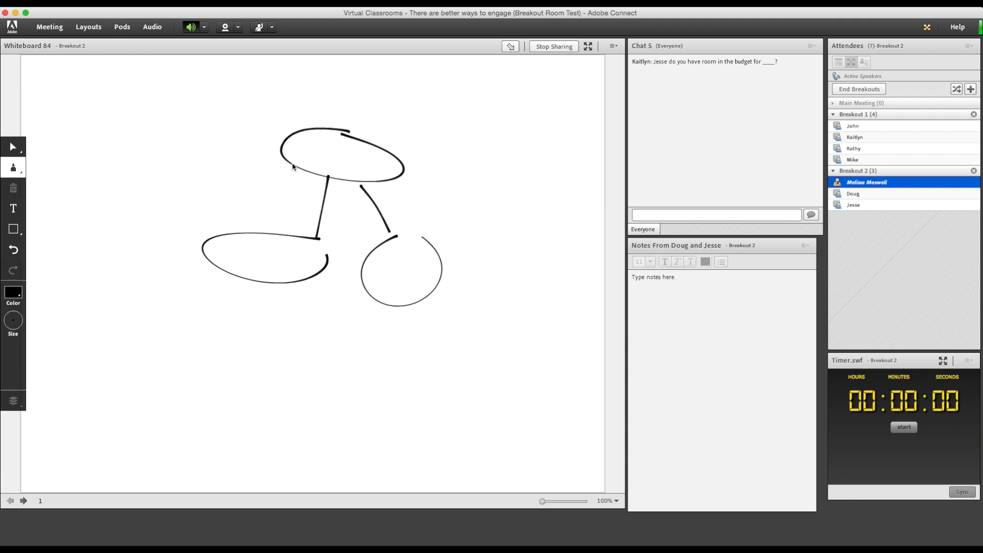
drag(293, 166, 187, 171)
mouse_move(193, 153)
mouse_down()
mouse_move(171, 199)
mouse_move(179, 150)
mouse_up()
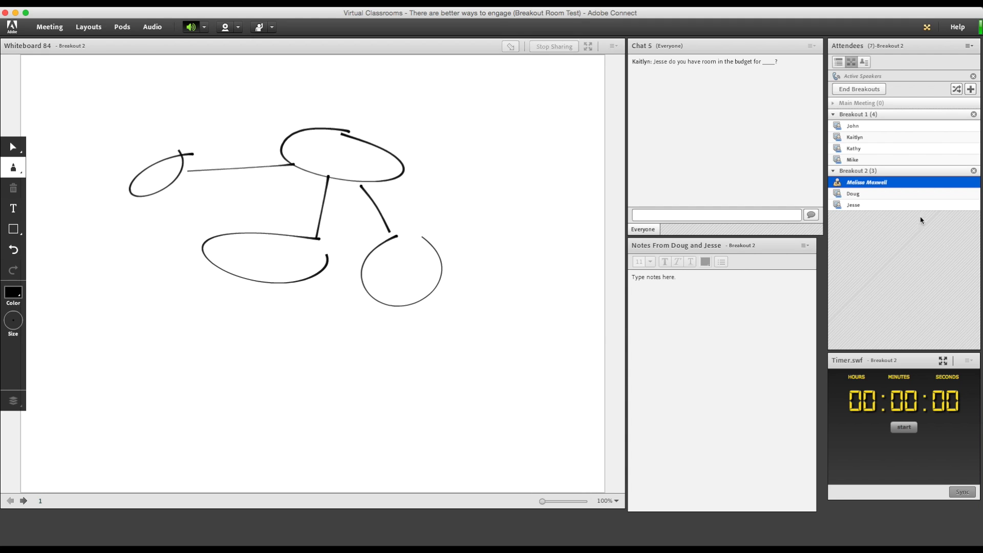
- Broadcast "Almost time to end breakouts!! 1 min" to all the rooms and check its arrival in the participant's window
click(896, 184)
click(881, 225)
click(930, 31)
click(929, 75)
text(Almost time to end breakouts!! 1 min)
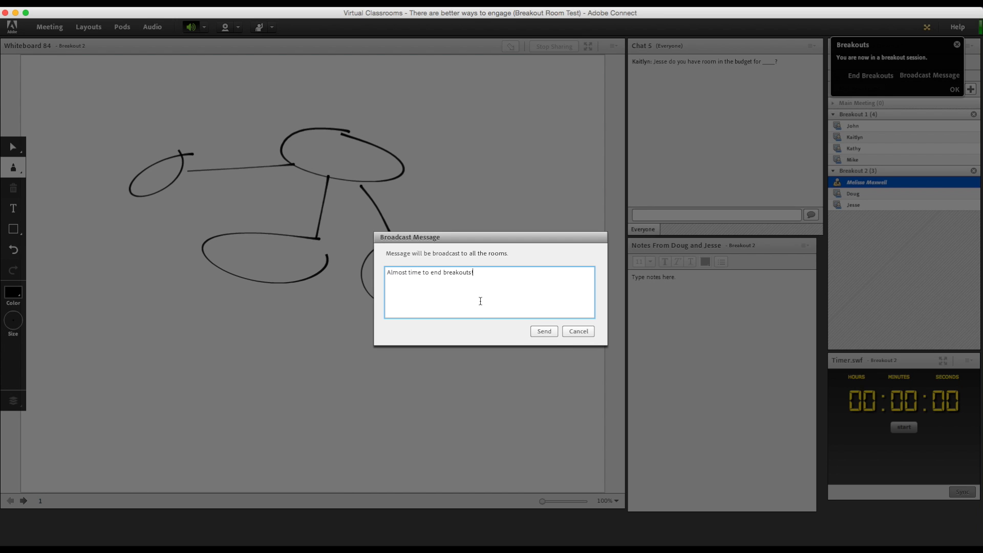
key(Return)
click(544, 331)
key(ctrl+Right)
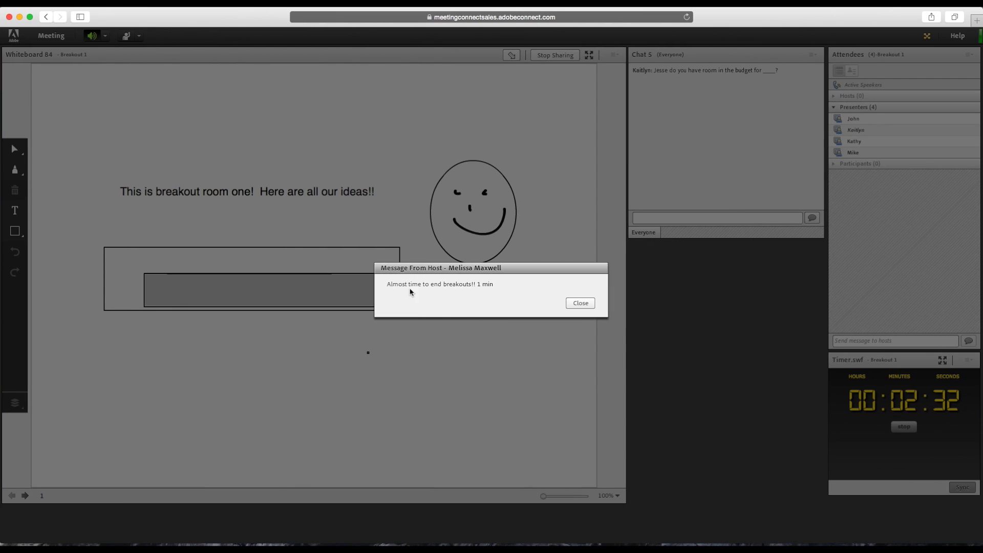
key(ctrl+Left)
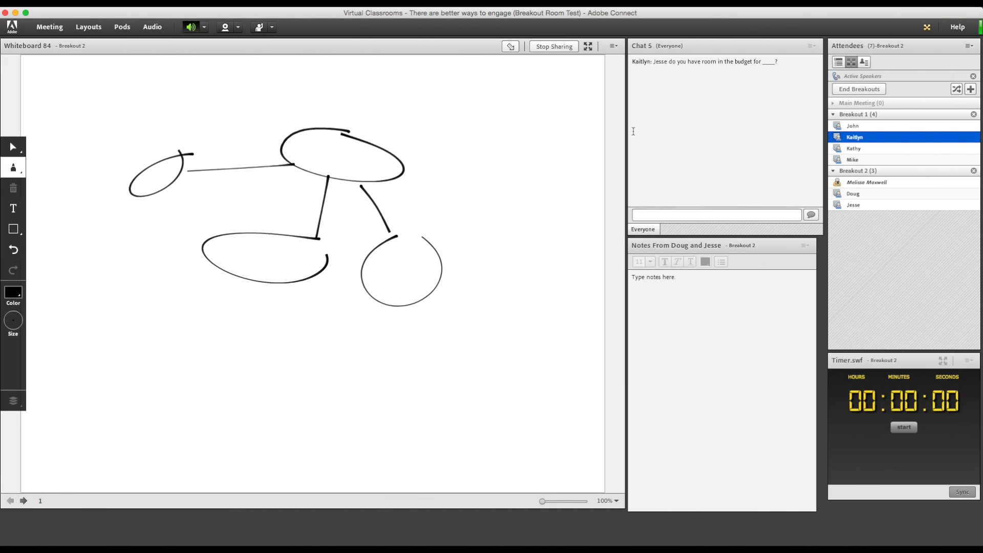
- End the breakouts and hide the large Share 26 pod in the main meeting
click(850, 89)
click(589, 45)
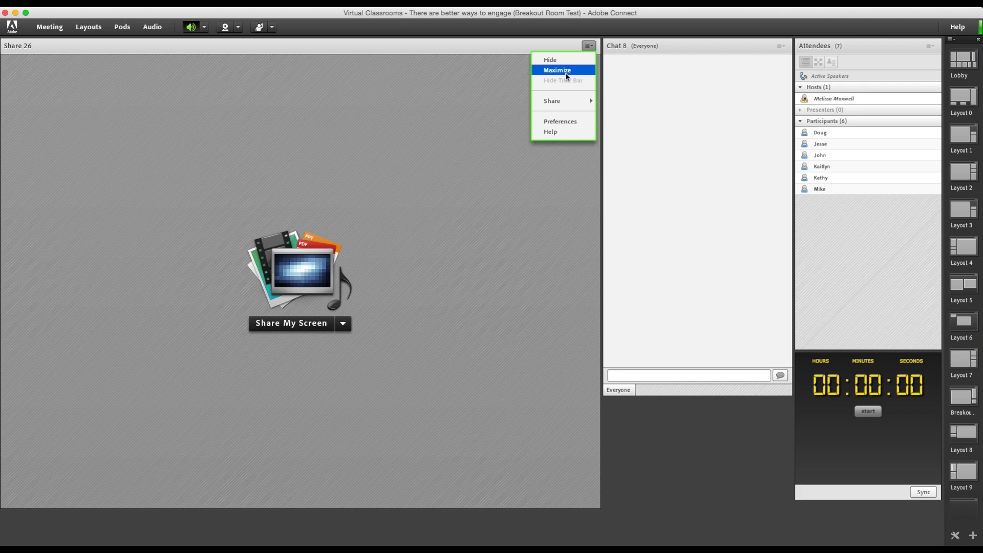
click(566, 61)
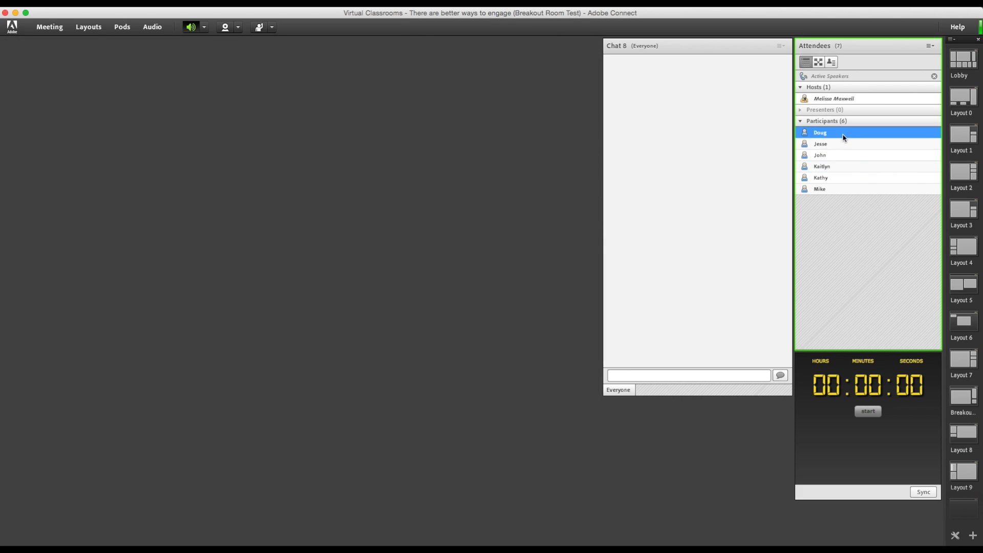
- Bring the notes pod from Breakout 2 into the main meeting layout
click(121, 28)
mouse_move(149, 152)
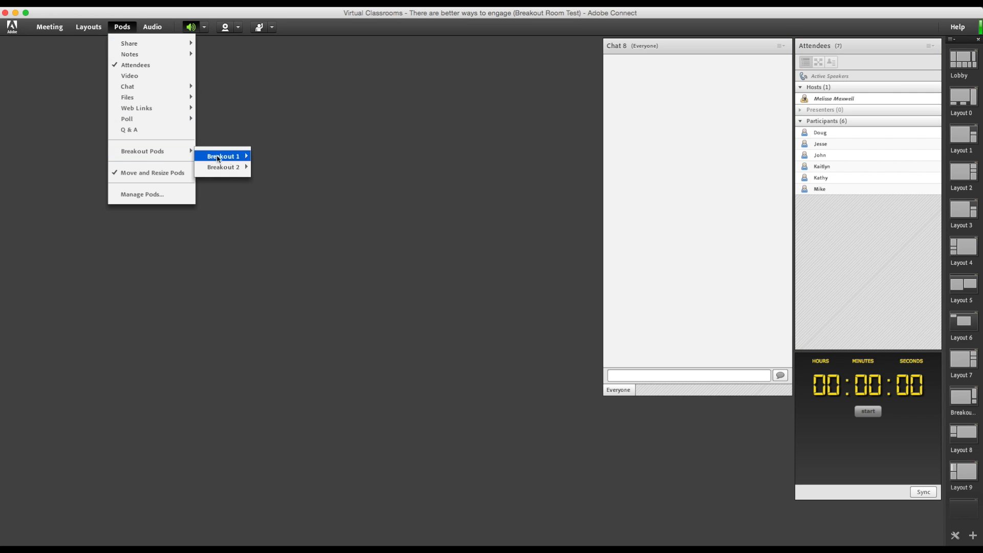
mouse_move(220, 167)
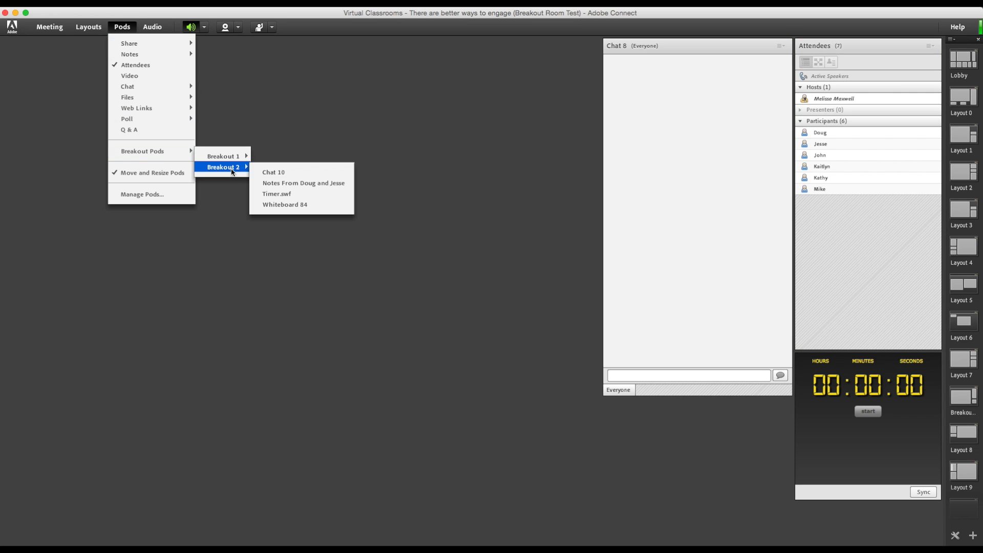
click(285, 183)
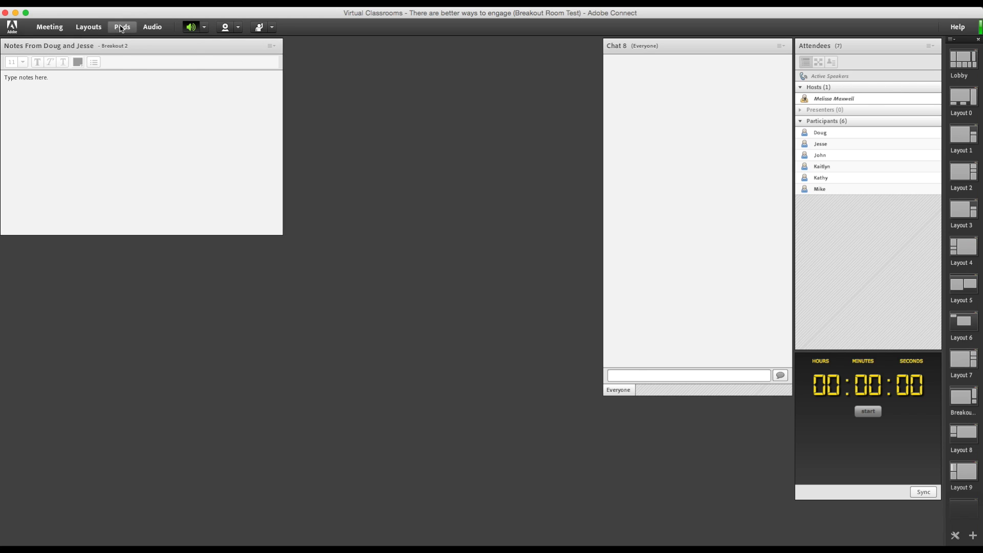
- Bring the whiteboard pod from Breakout 2 into the main meeting layout and move it down below the notes pod
click(121, 29)
mouse_move(132, 54)
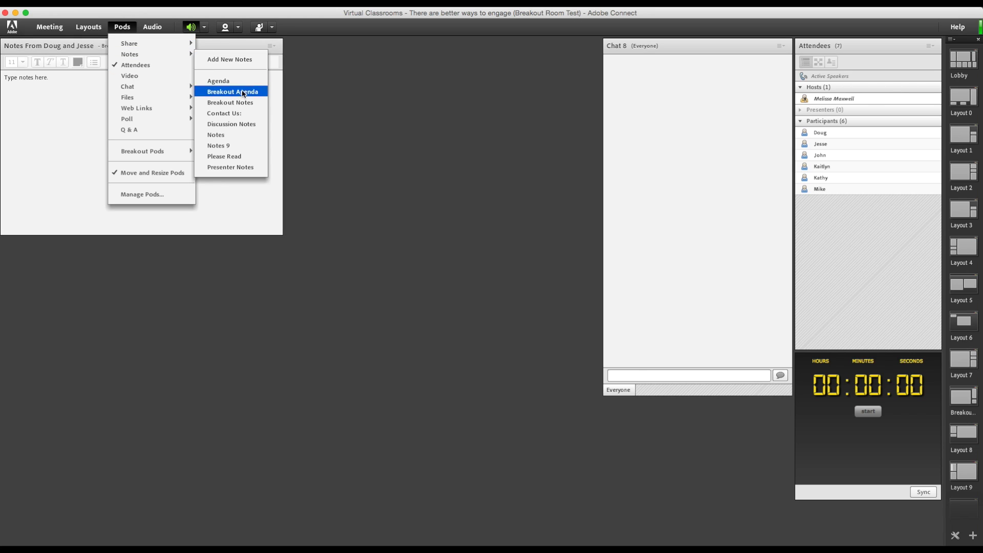
mouse_move(193, 153)
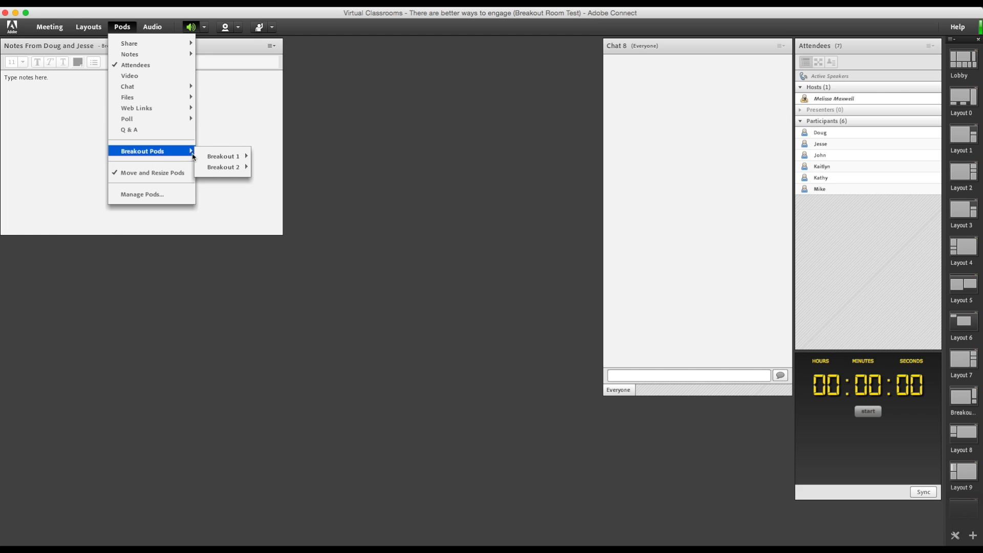
mouse_move(225, 167)
click(281, 203)
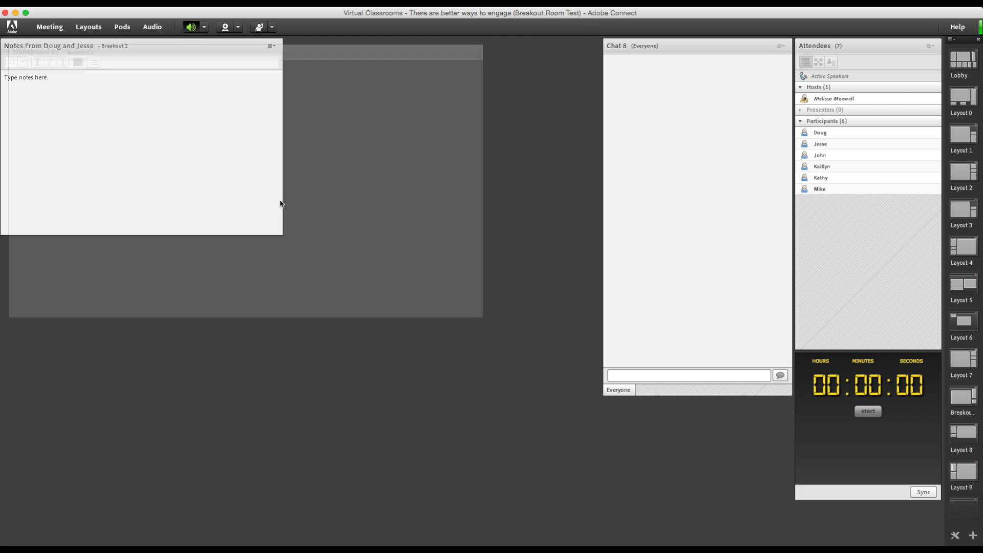
drag(246, 62, 333, 252)
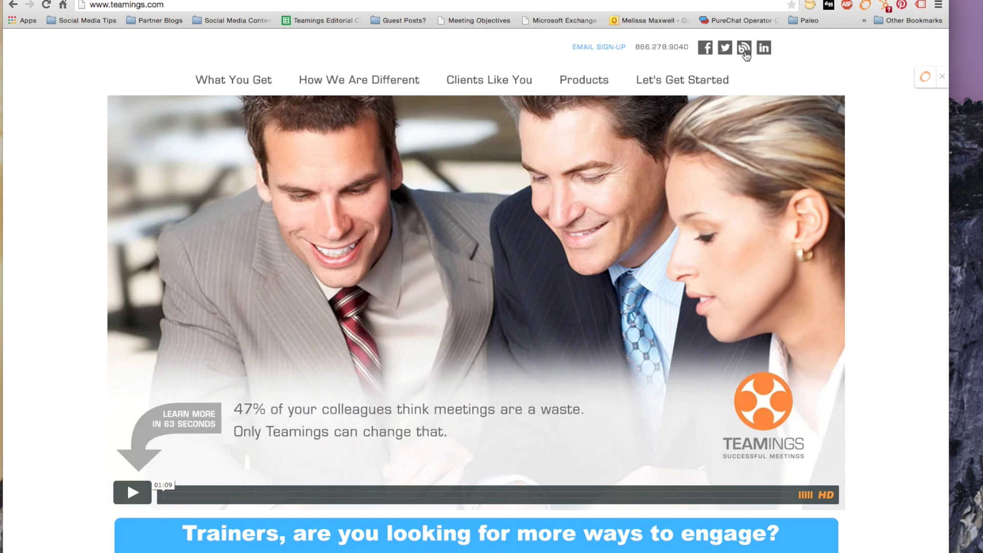
- Open the blog of the Teamings website in the web browser and look through its posts on effective meetings
click(744, 49)
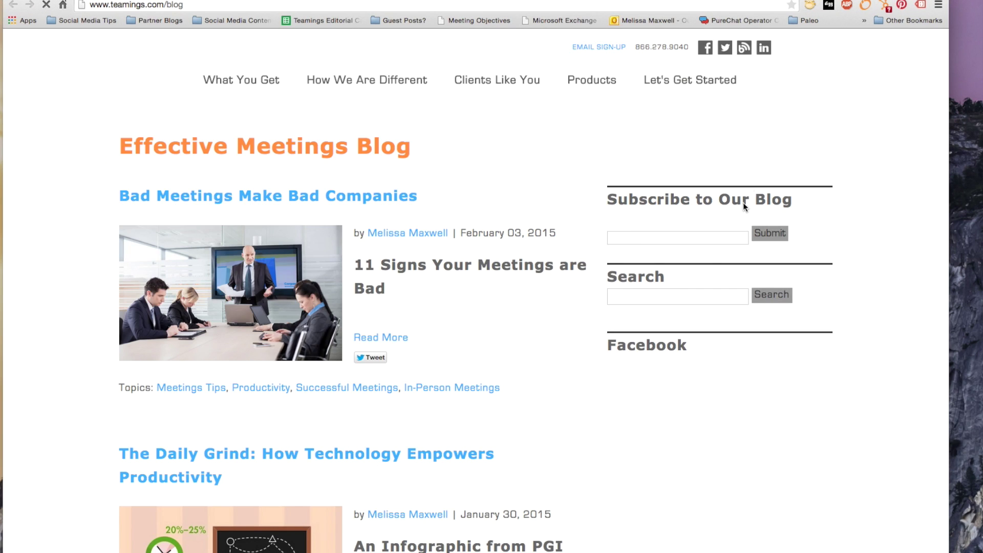
scroll(500, 264, down, 15)
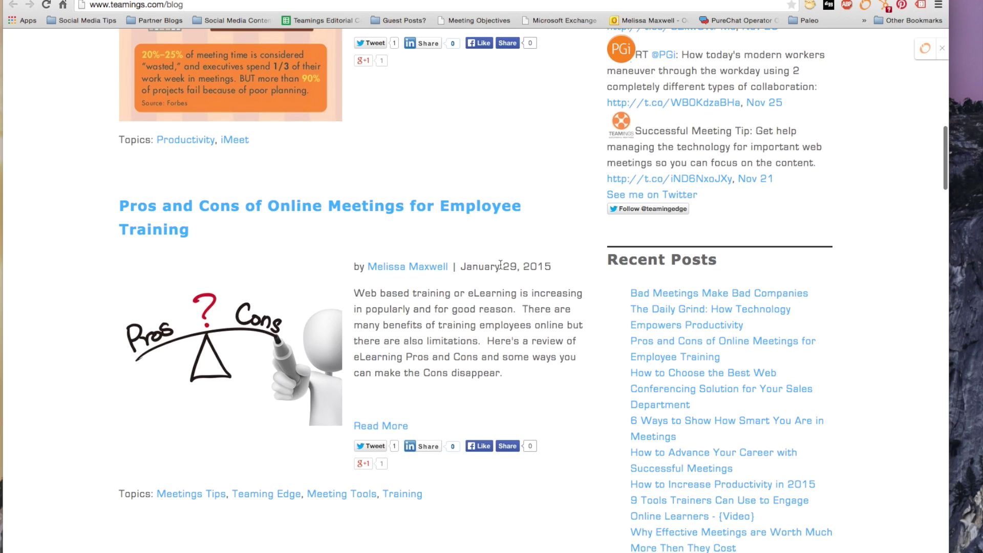
scroll(500, 265, down, 15)
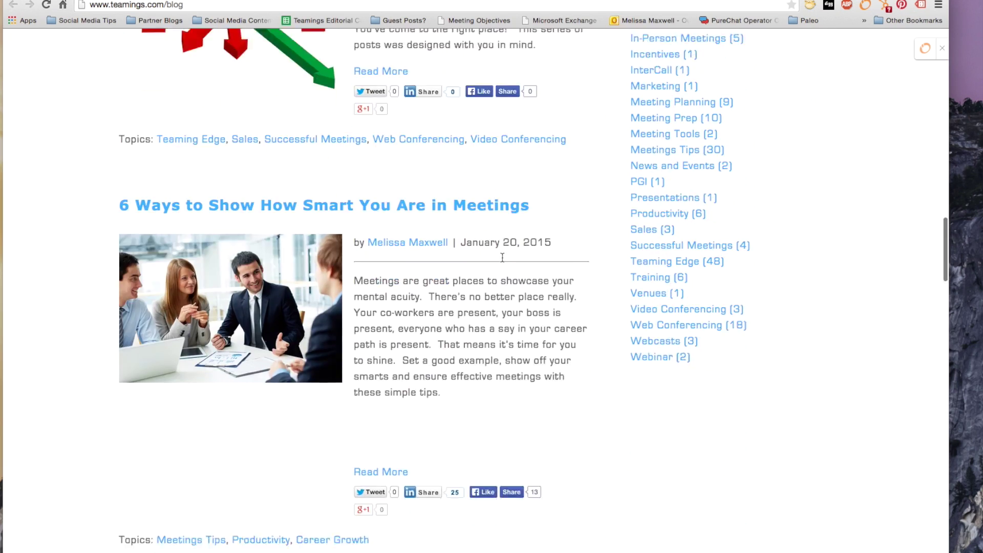